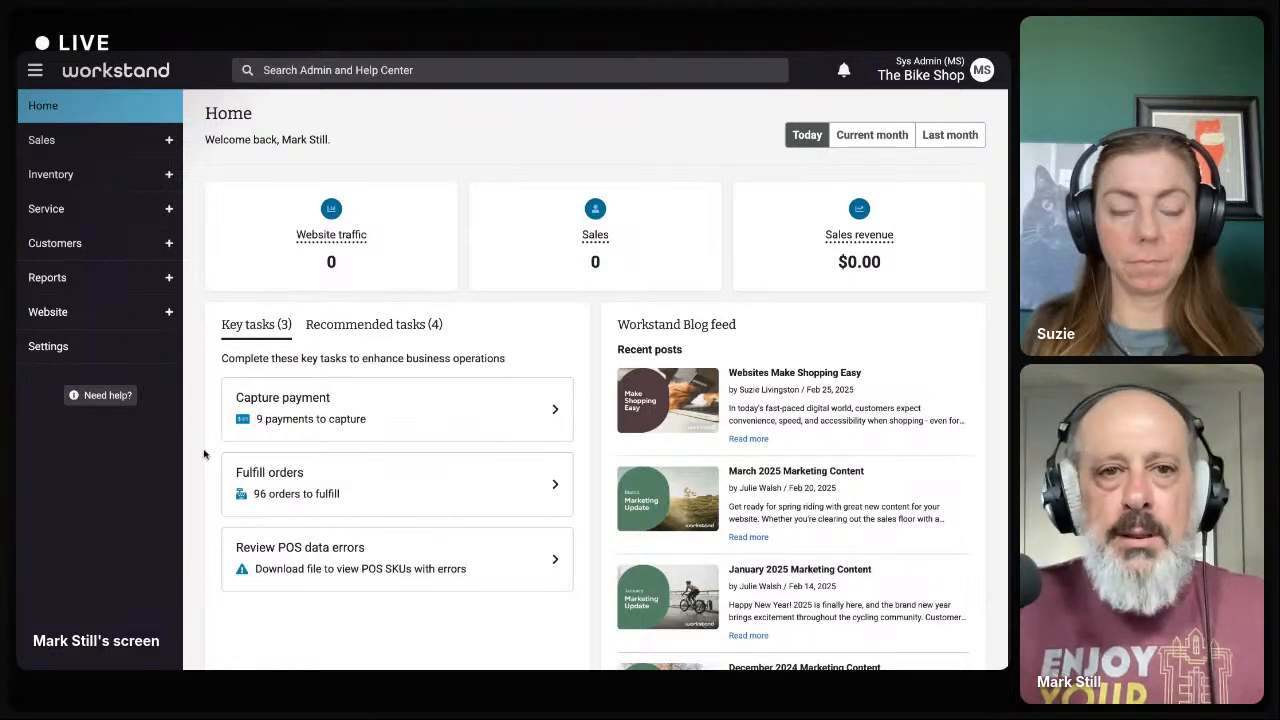
Glance at the Bike Shop storefront, return to the Workstand admin, and open the website's Navigator builder
key(ctrl+Tab)
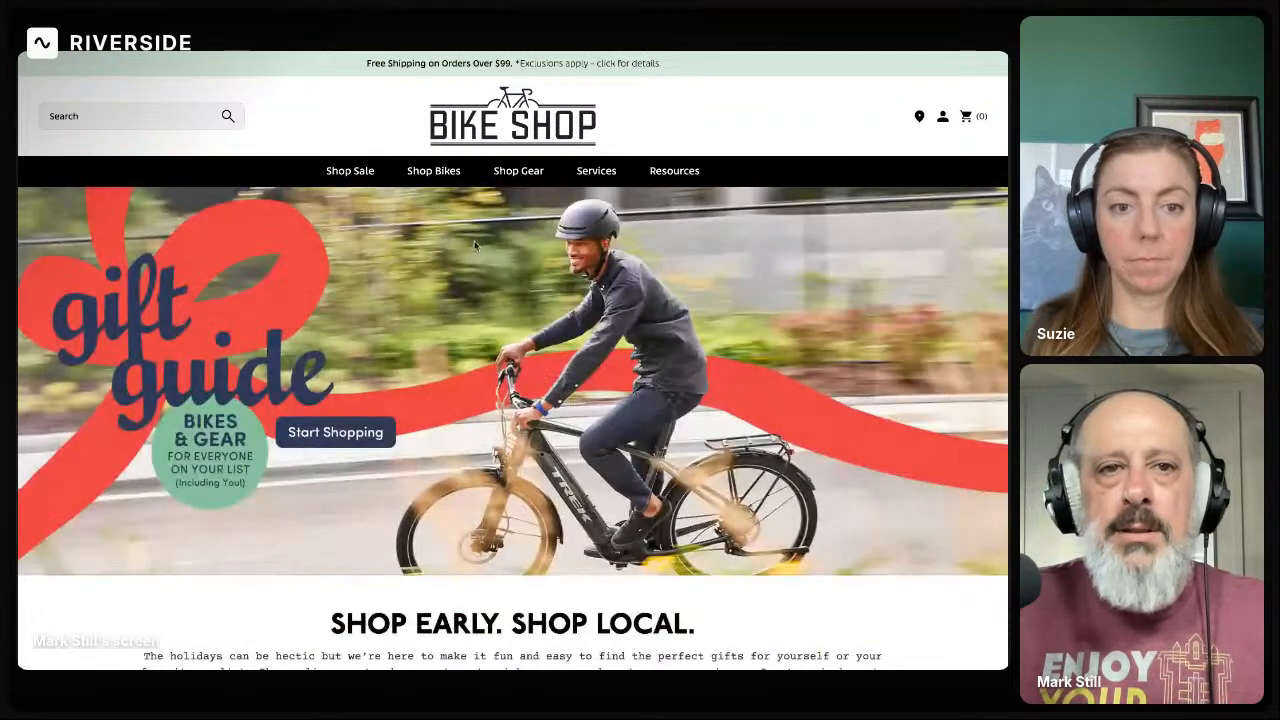
key(ctrl+shift+Tab)
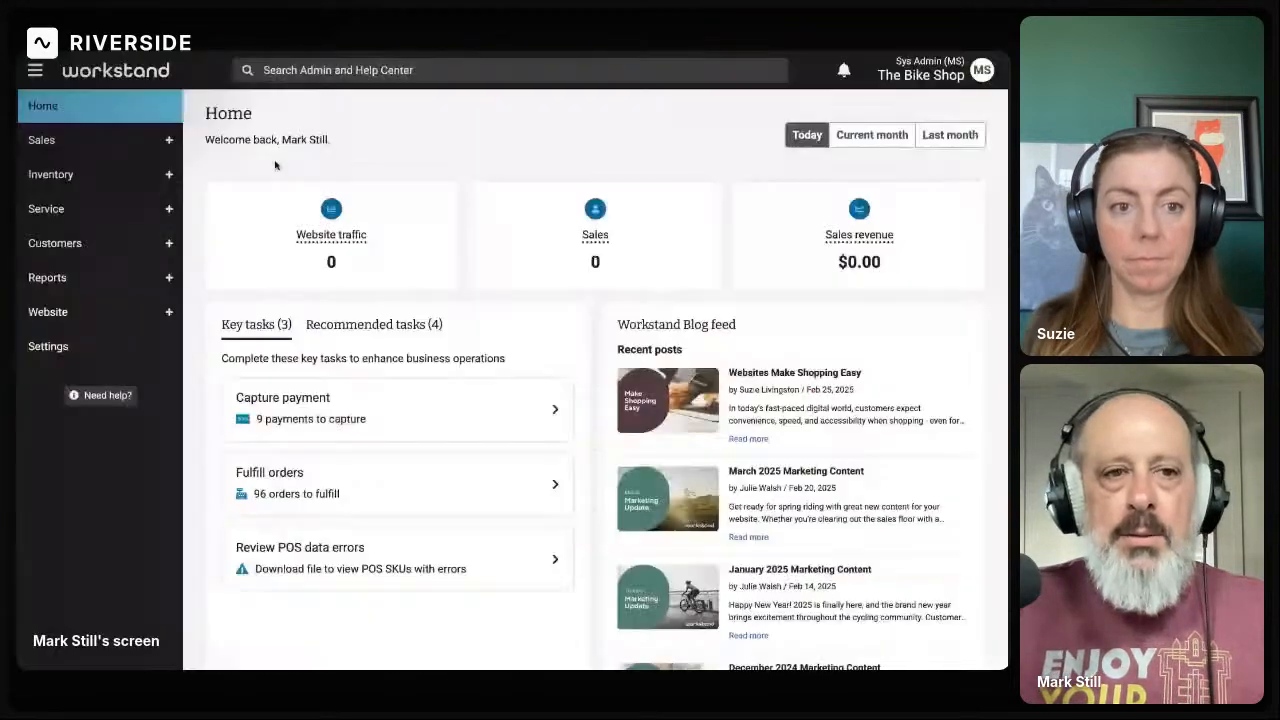
click(50, 315)
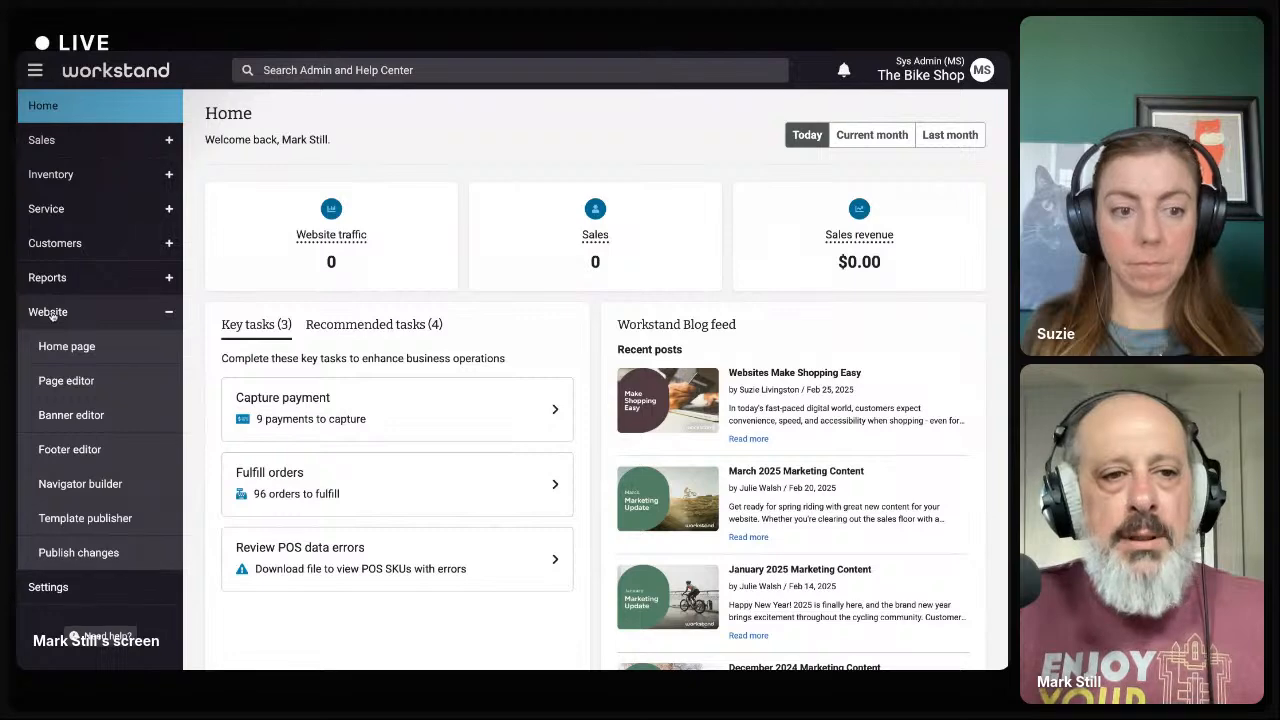
click(82, 488)
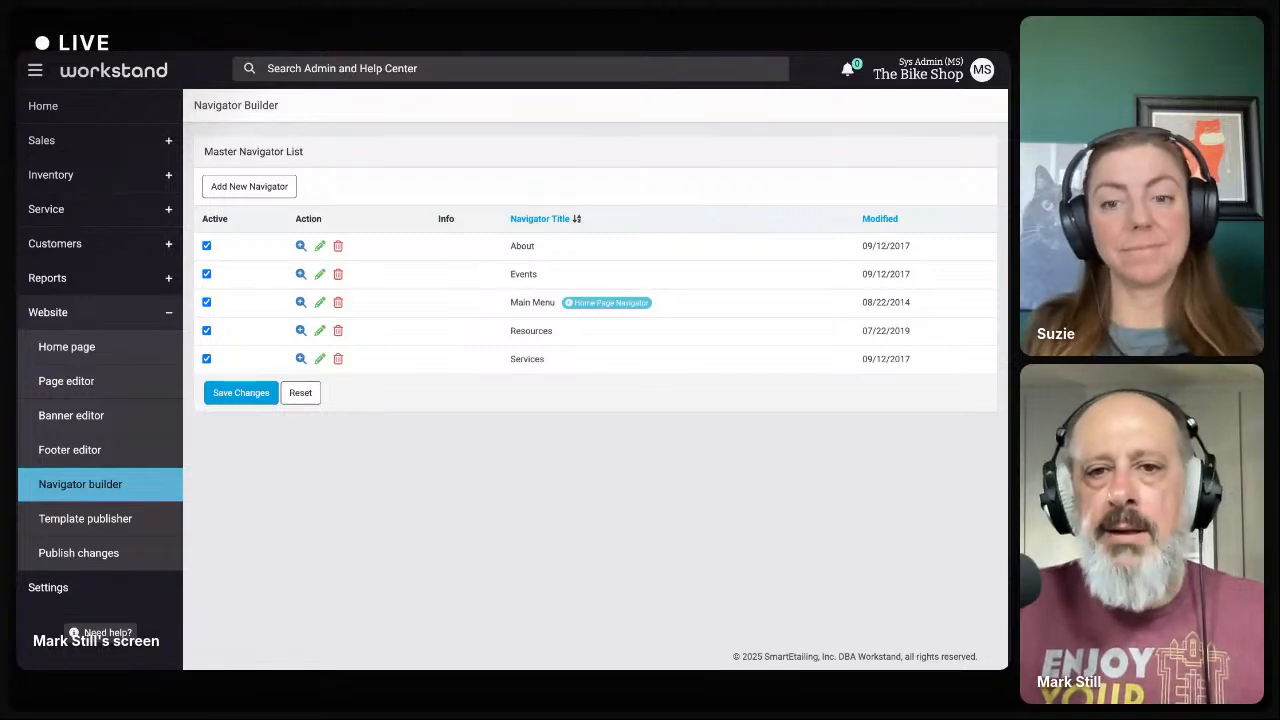
Review the Master Navigator List, highlighting its heading and the About navigator's title
triple_click(316, 154)
click(316, 154)
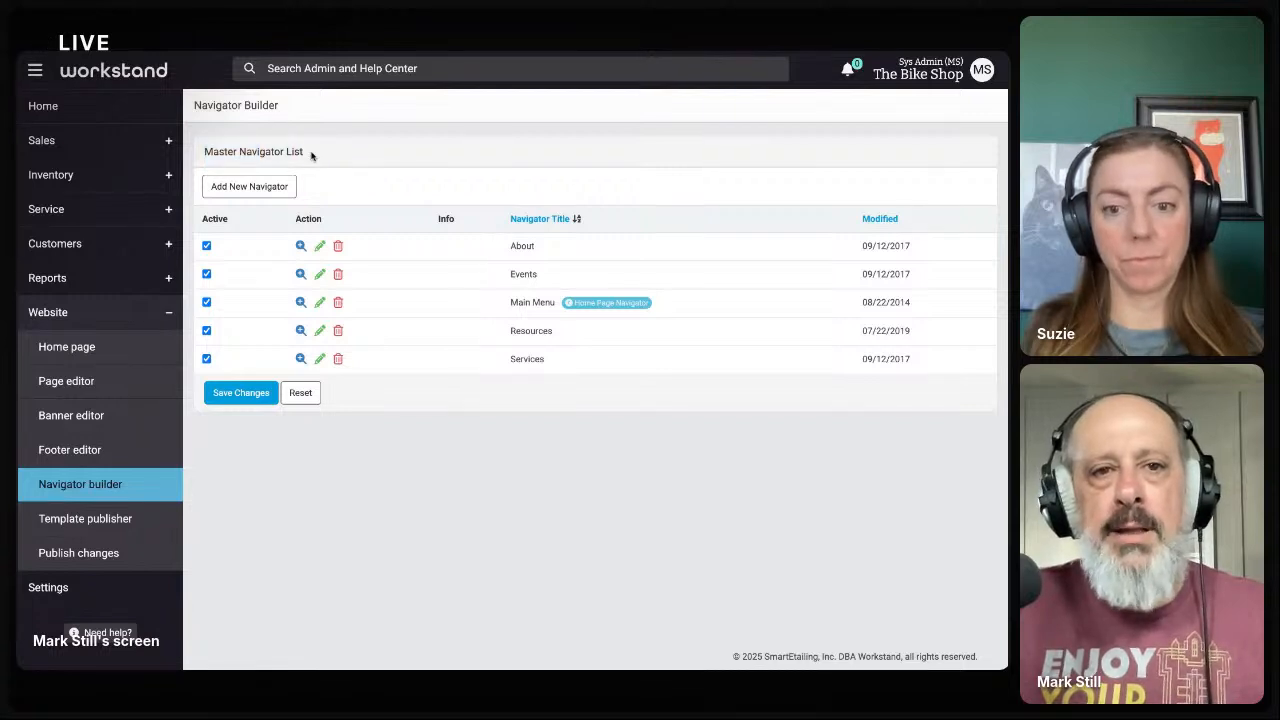
drag(204, 153, 260, 153)
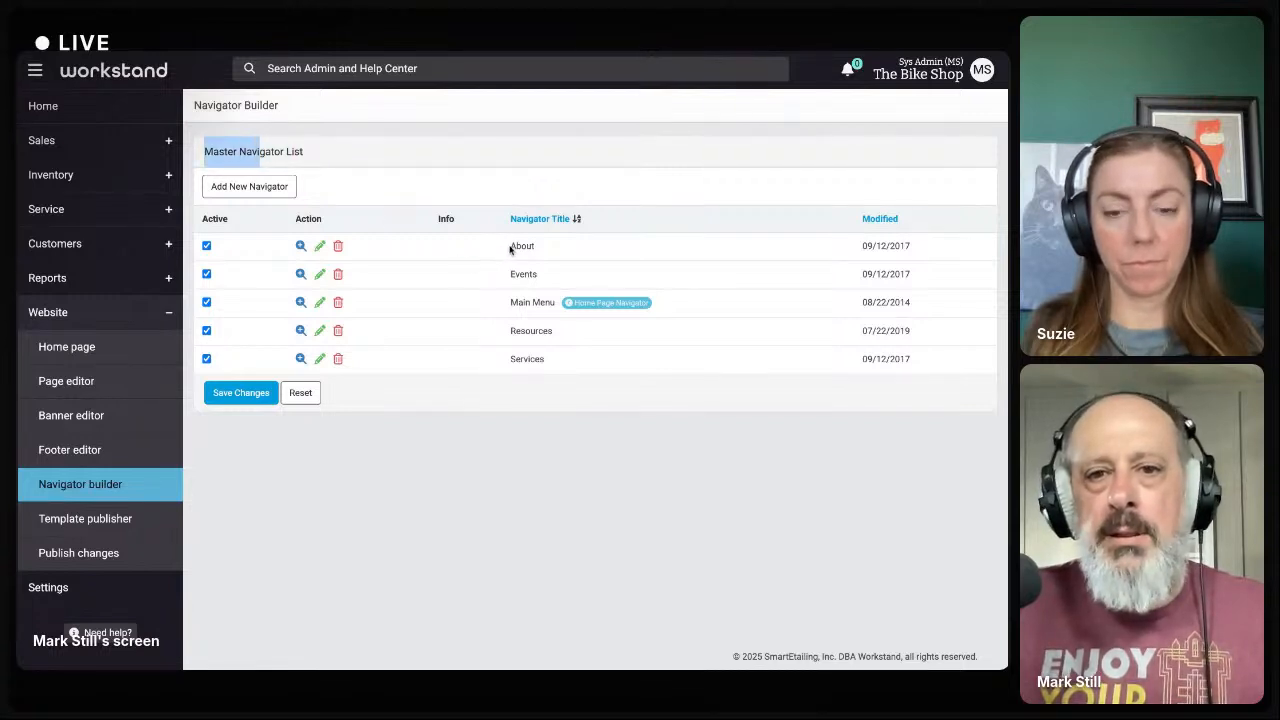
drag(509, 247, 528, 247)
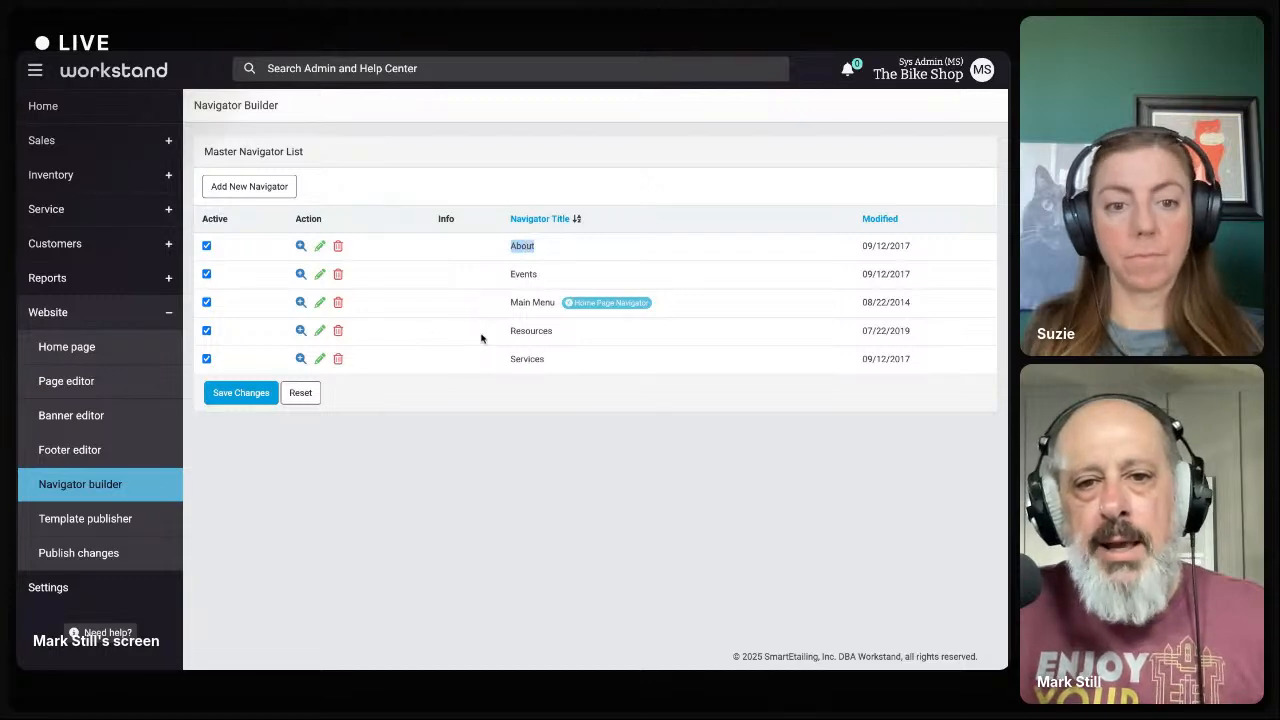
Open the Resources navigator for editing and examine its contents, highlighting the nested About navigator
click(318, 331)
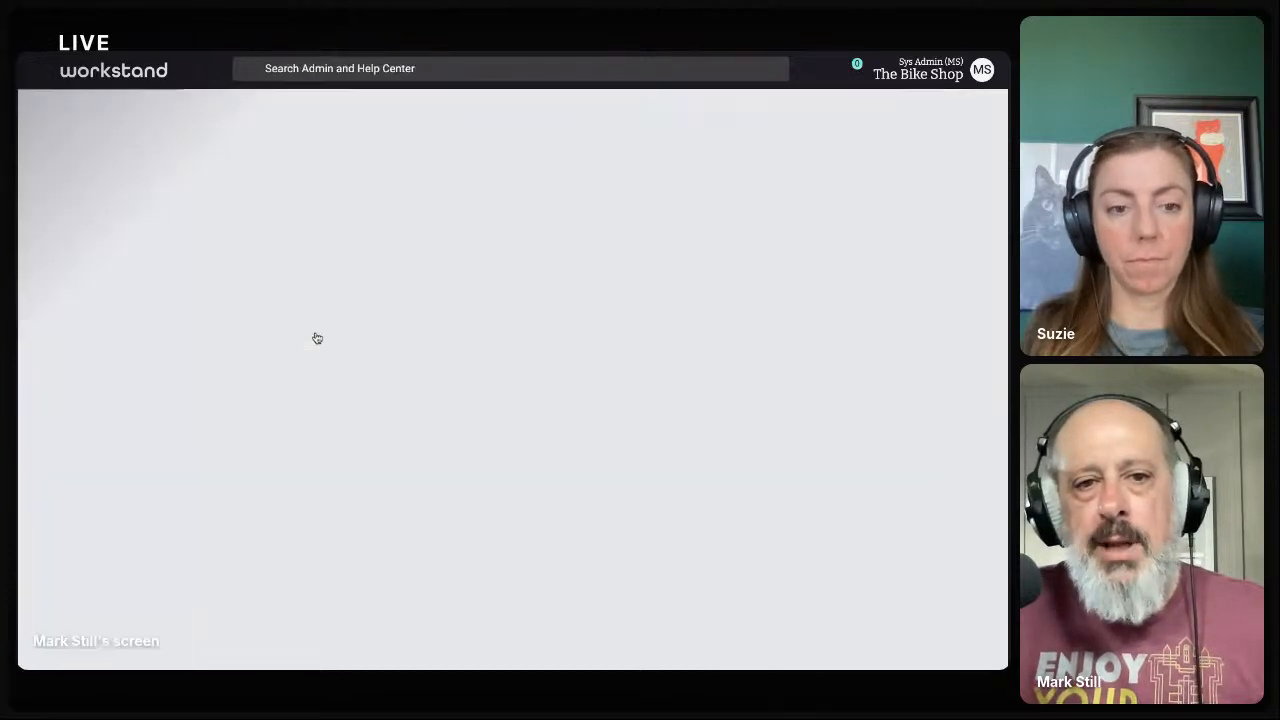
scroll(479, 432, down, 1)
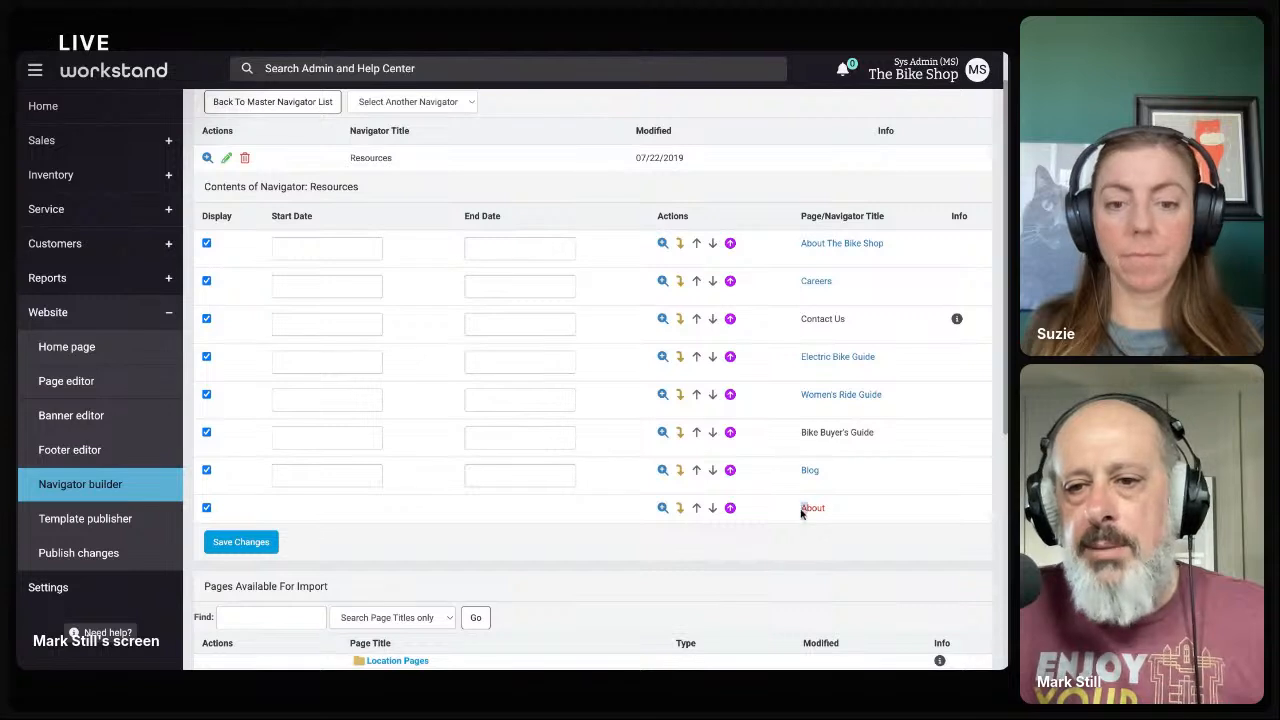
drag(803, 508, 828, 509)
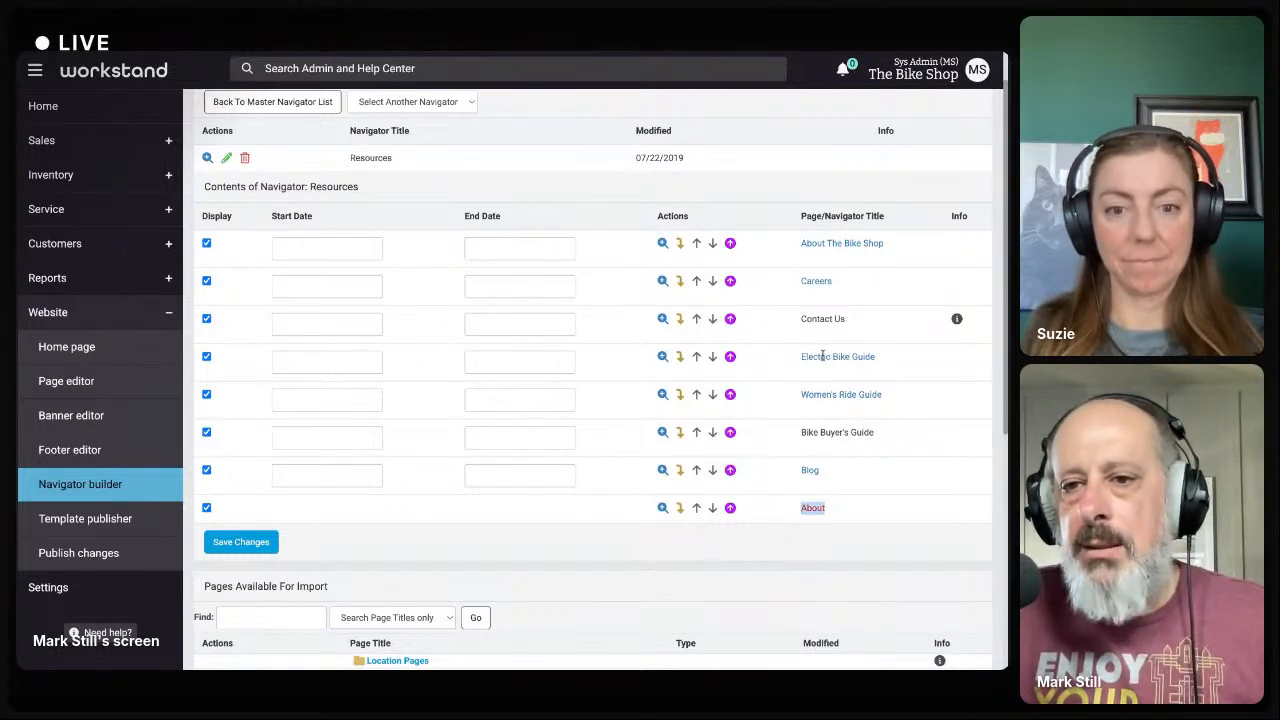
scroll(808, 458, down, 2)
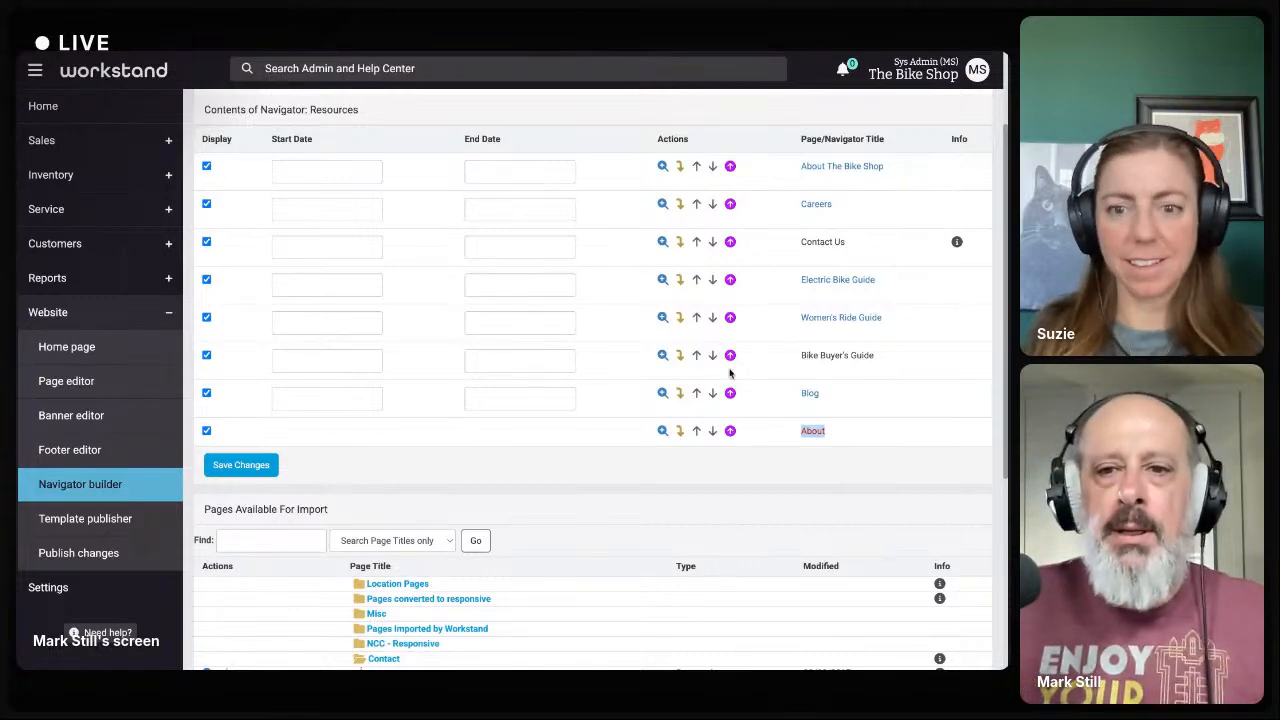
scroll(730, 372, up, 1)
Switch to the Bike Shop storefront and display the Resources menu with its About submenu
key(ctrl+Tab)
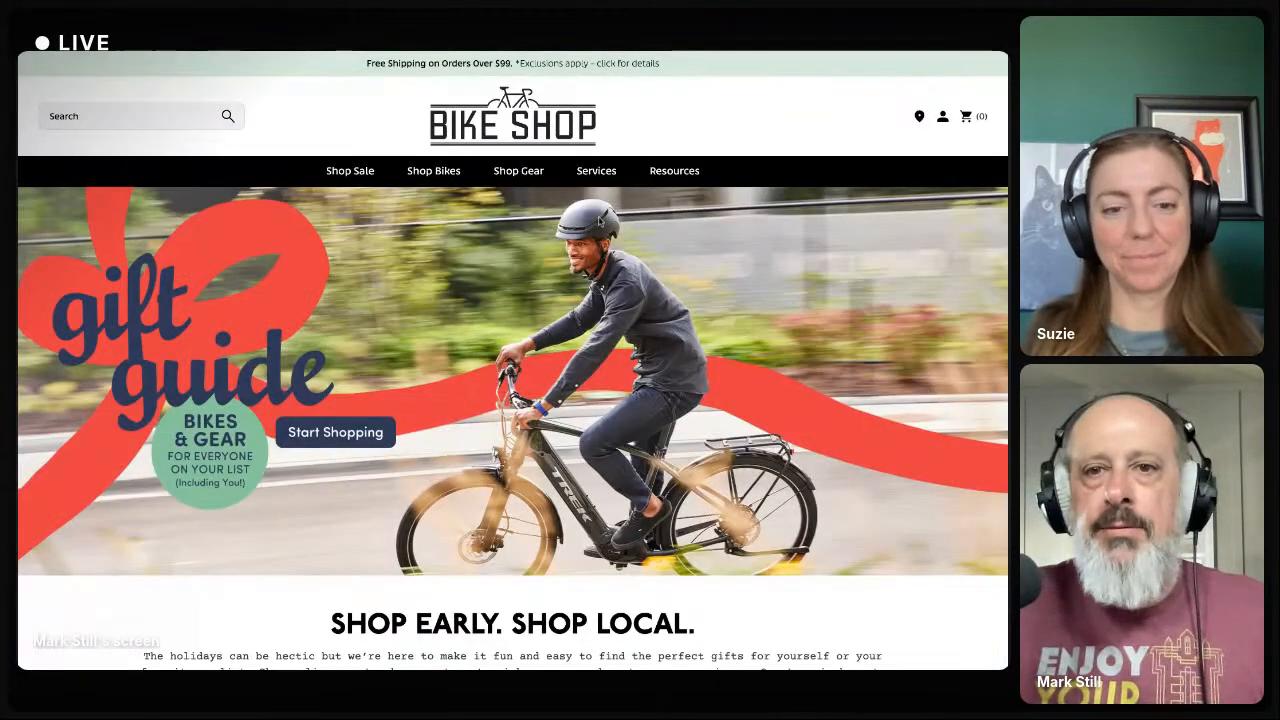
mouse_move(667, 183)
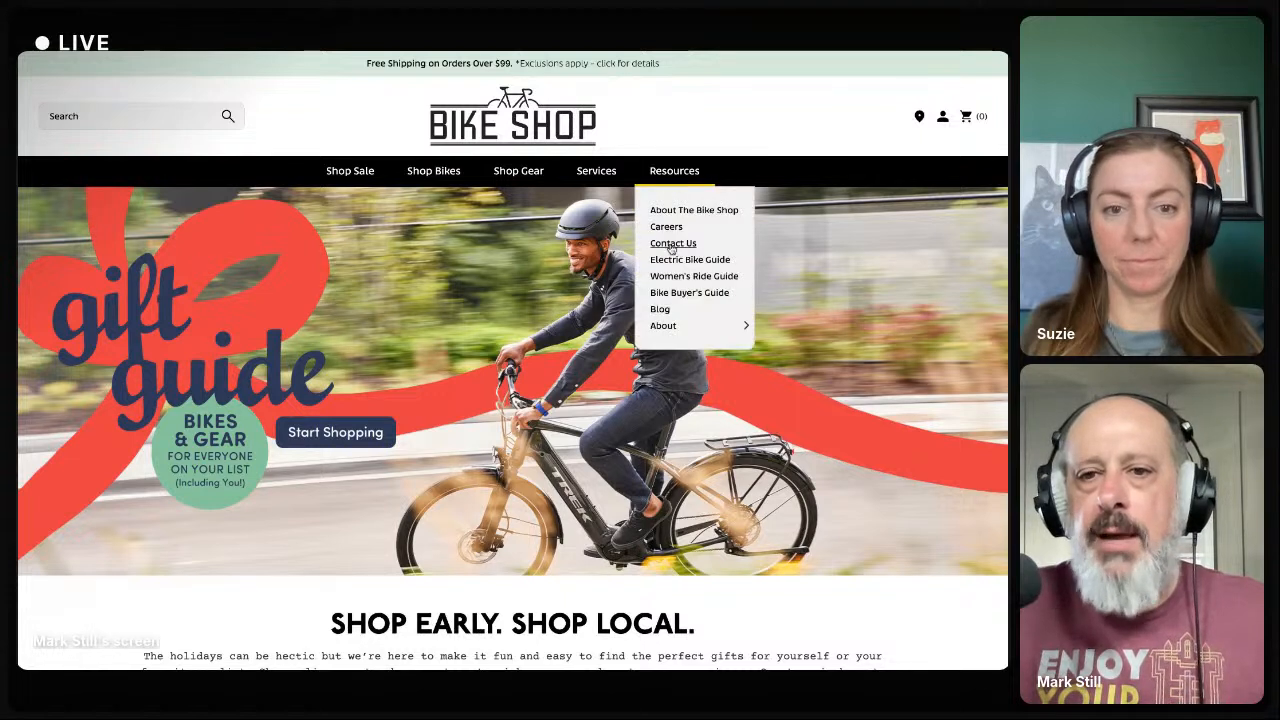
mouse_move(669, 330)
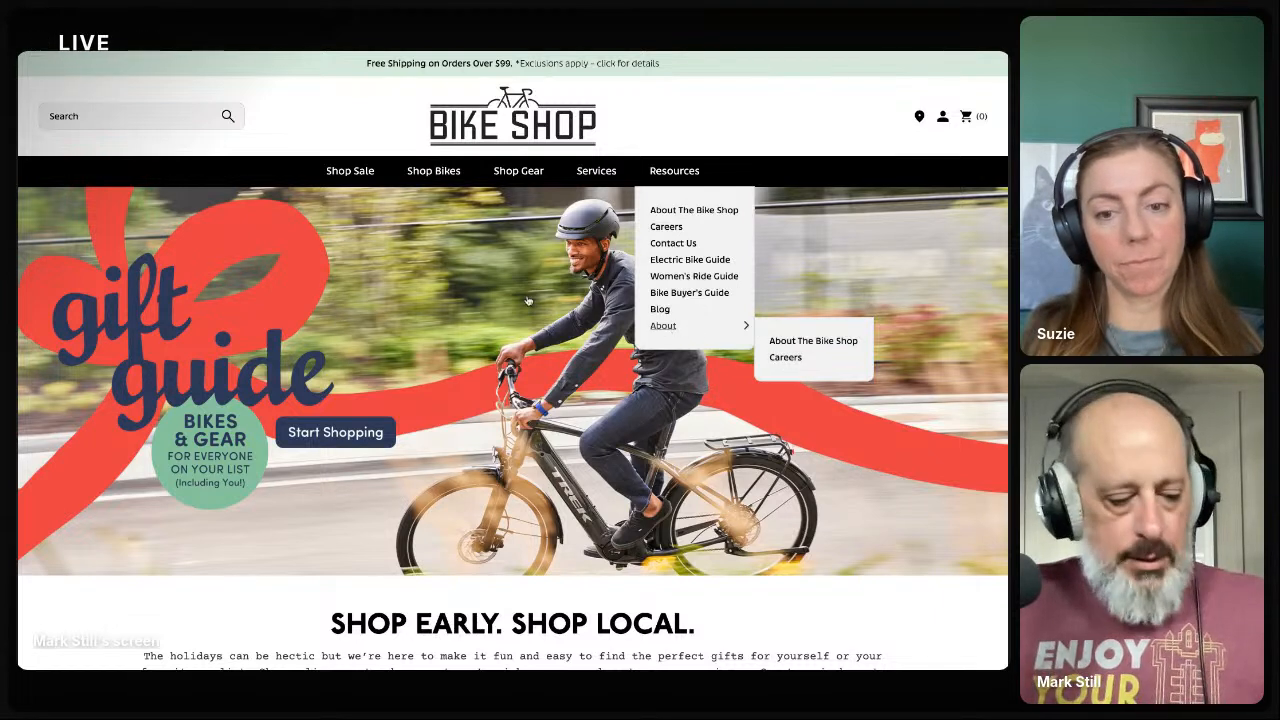
Switch back to the Workstand admin, return to the Master Navigator List, and highlight the Main Menu title
key(ctrl+Tab)
scroll(486, 300, up, 2)
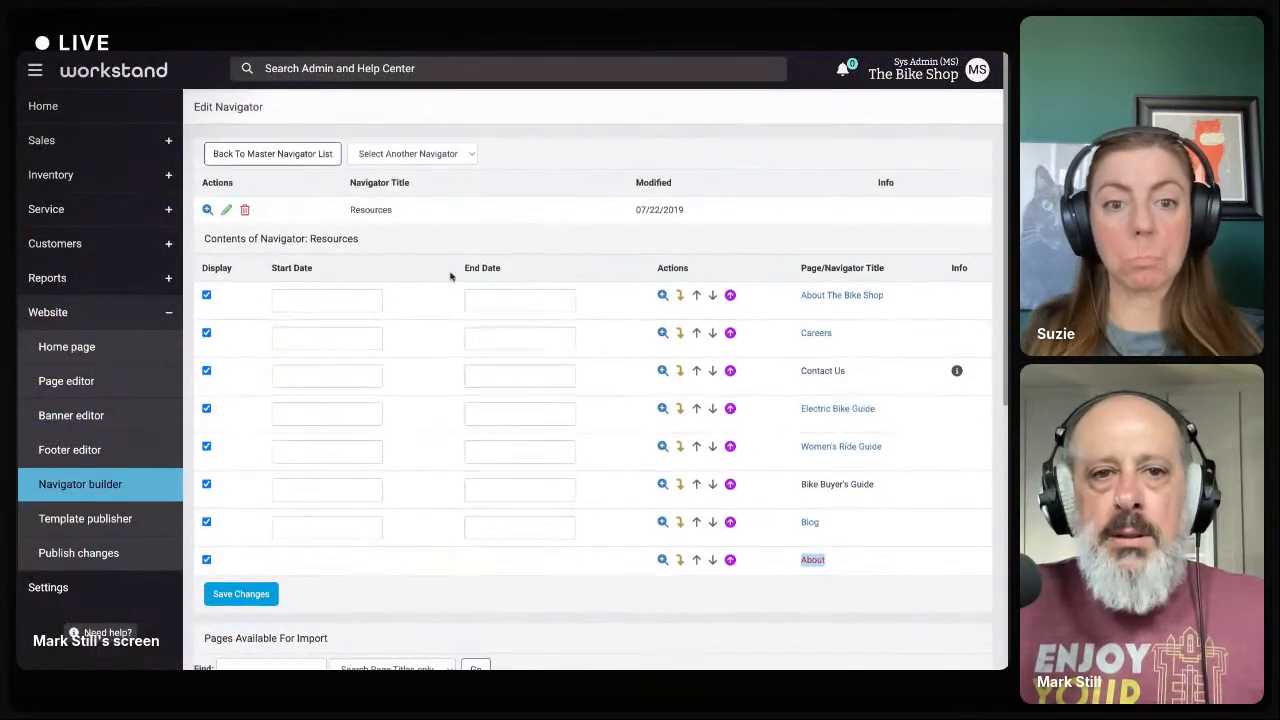
click(277, 155)
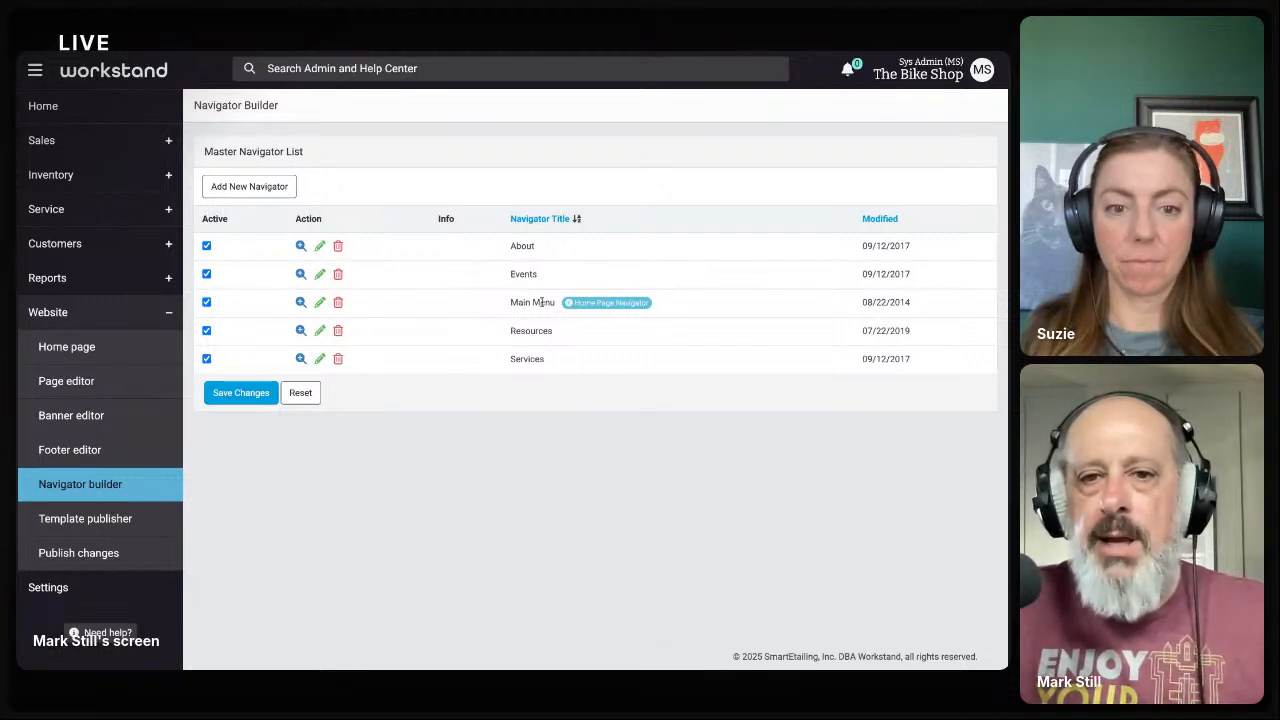
drag(511, 301, 555, 302)
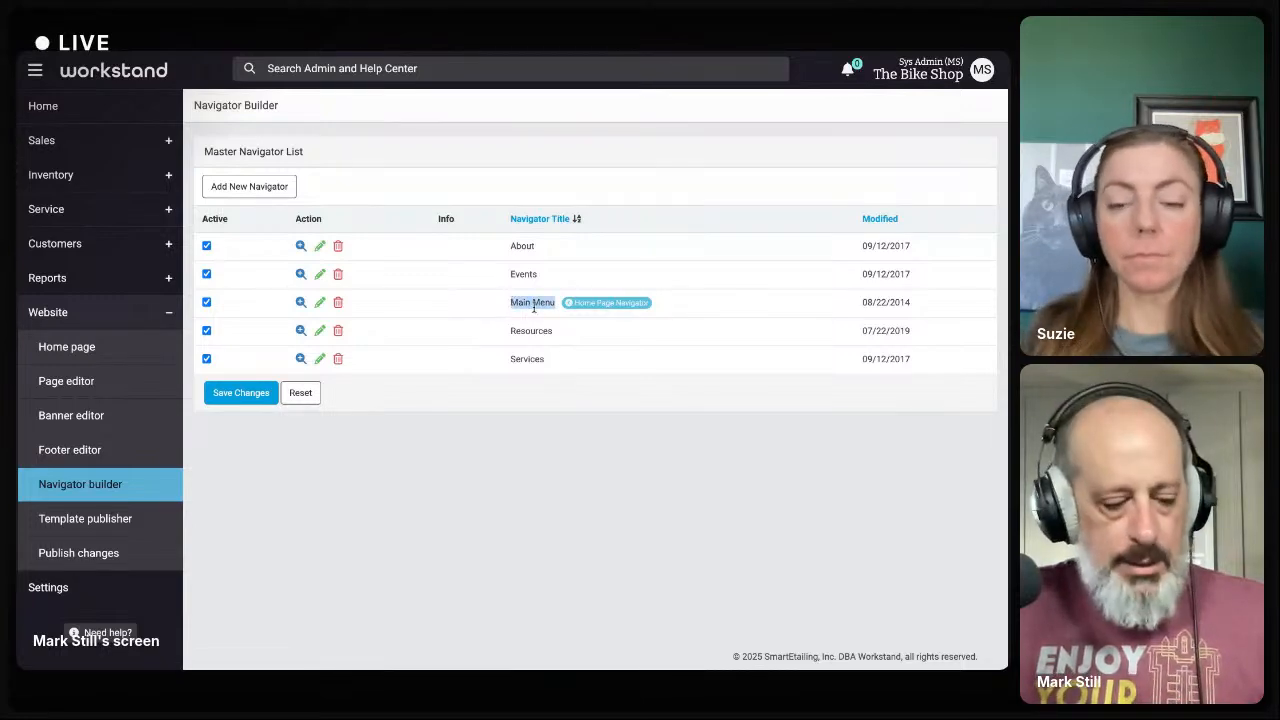
Reload the Bike Shop storefront, inspect its main navigation bar, and return to the Workstand admin
key(ctrl+Tab)
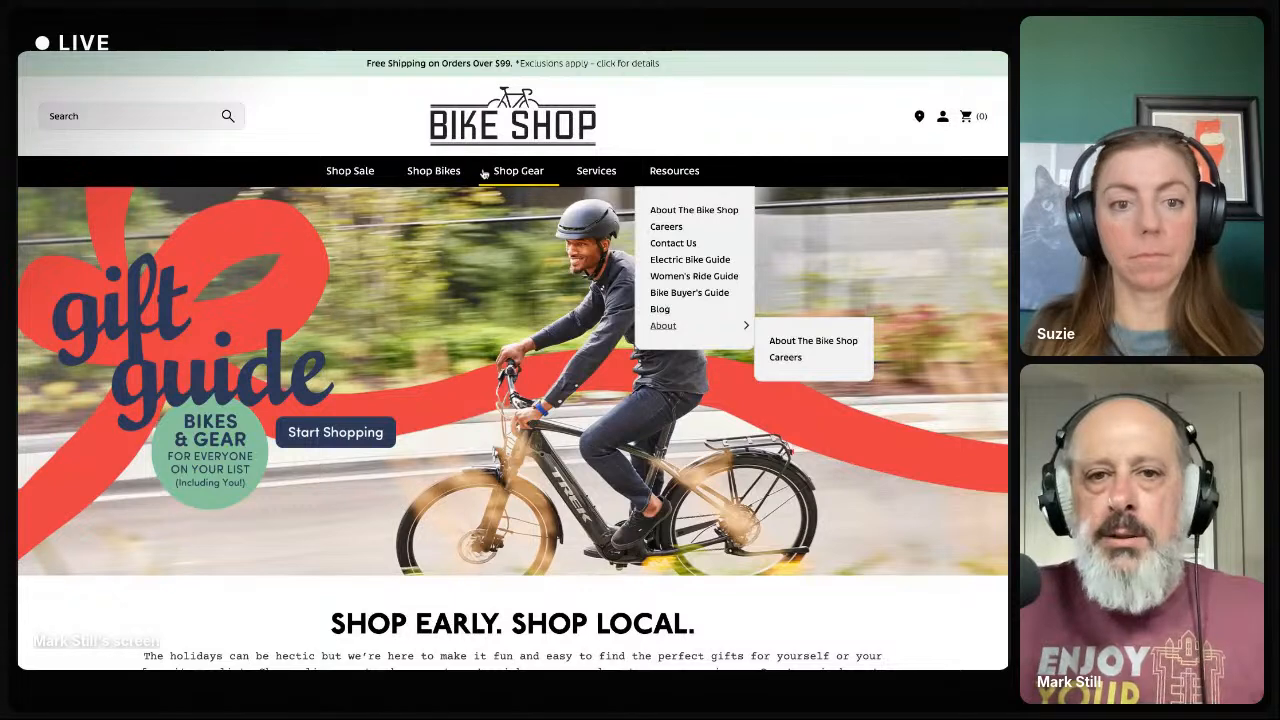
key(super+r)
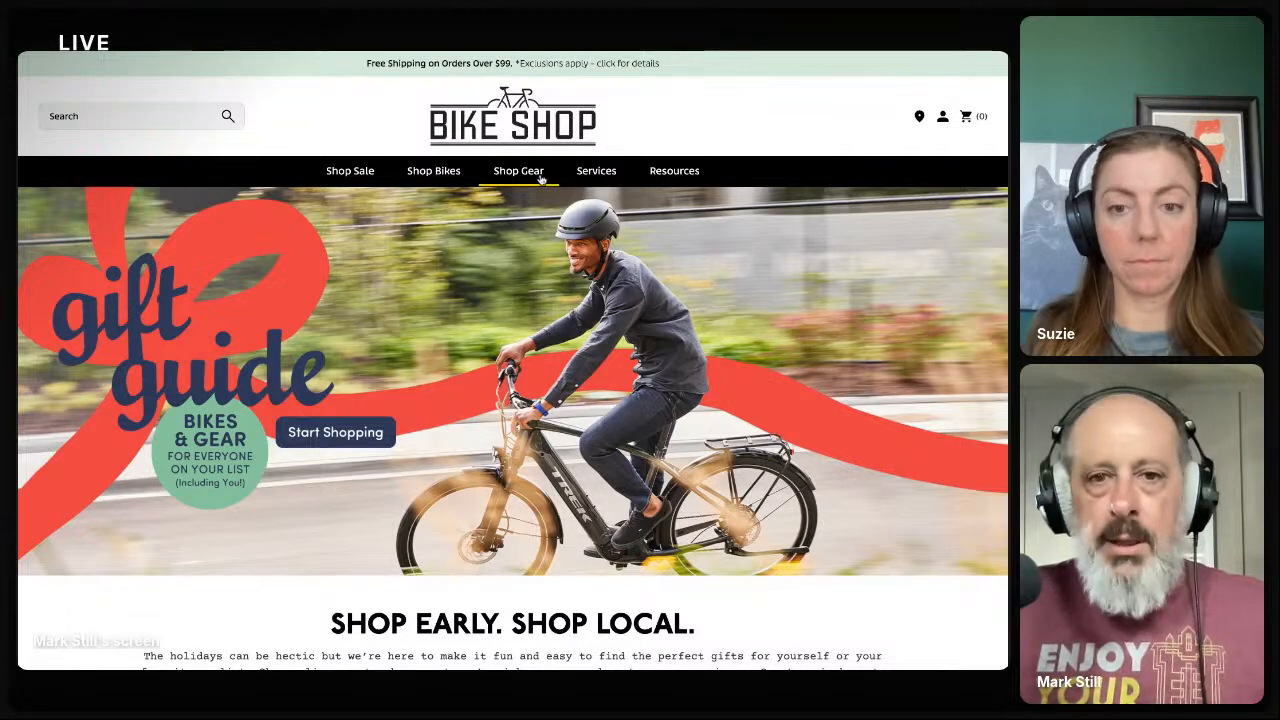
key(ctrl+Tab)
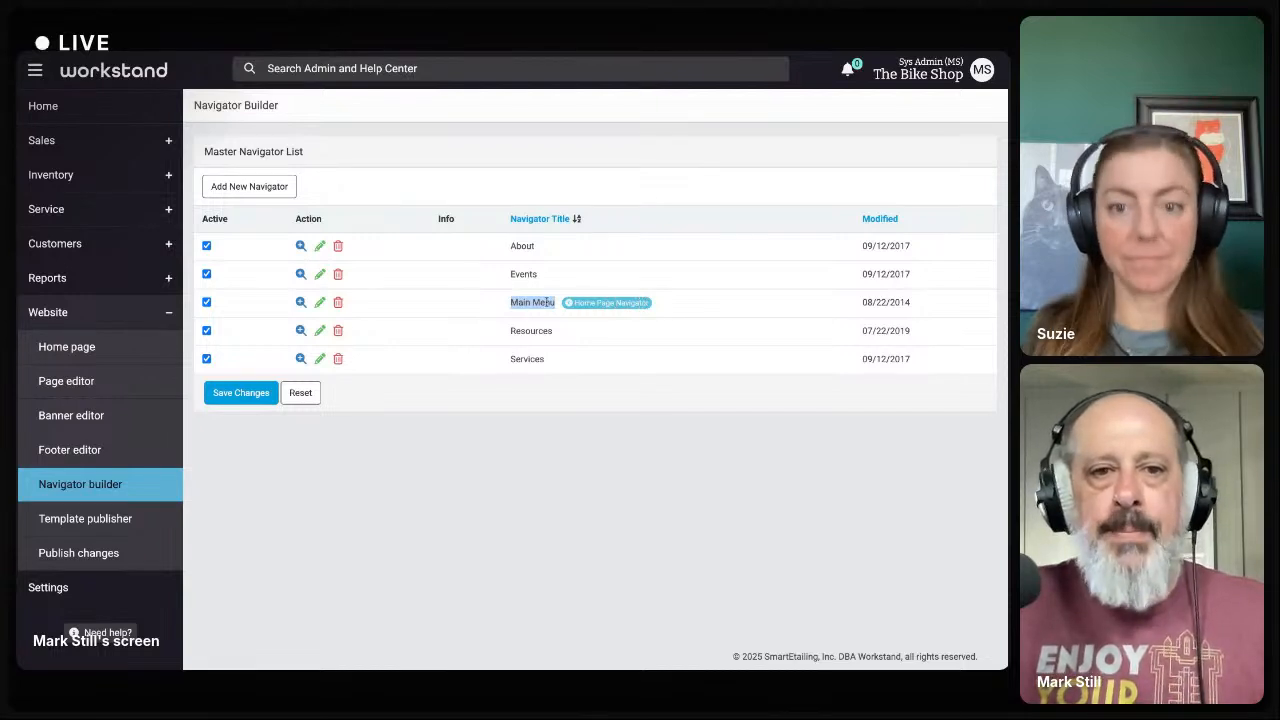
Open the Main Menu navigator for editing and compare its entries with the storefront's navigation bar
click(321, 303)
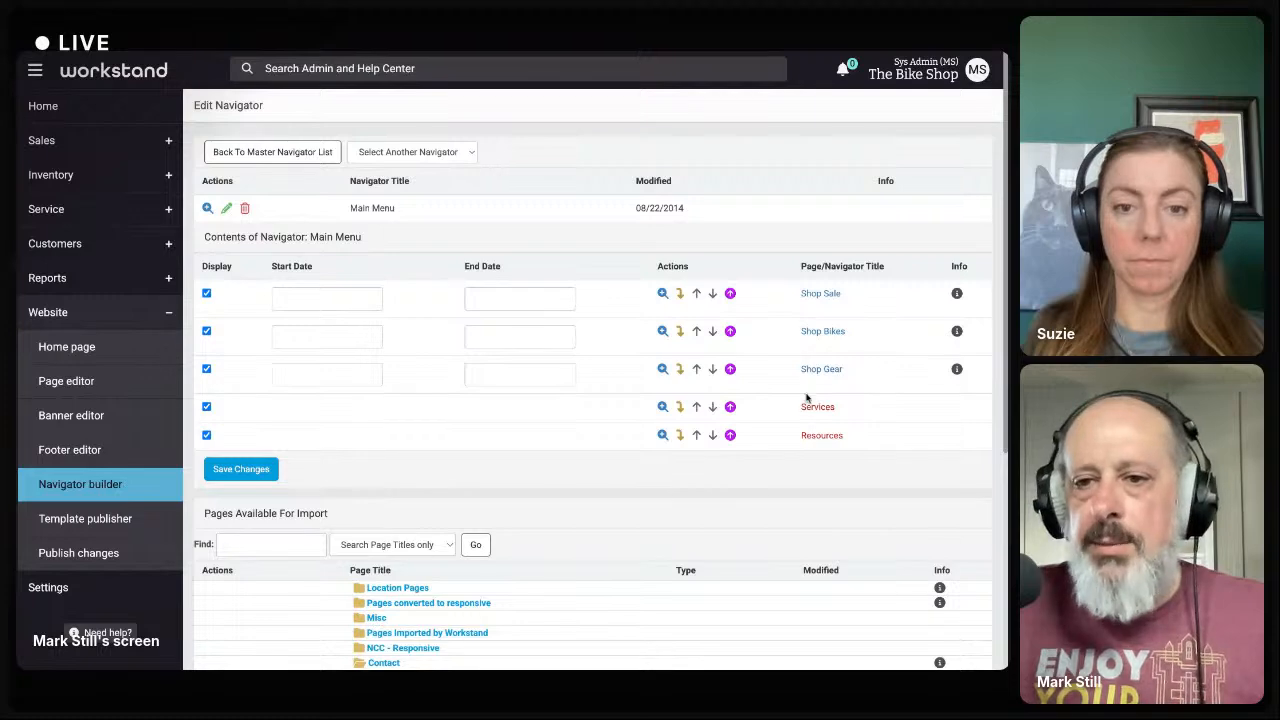
click(492, 53)
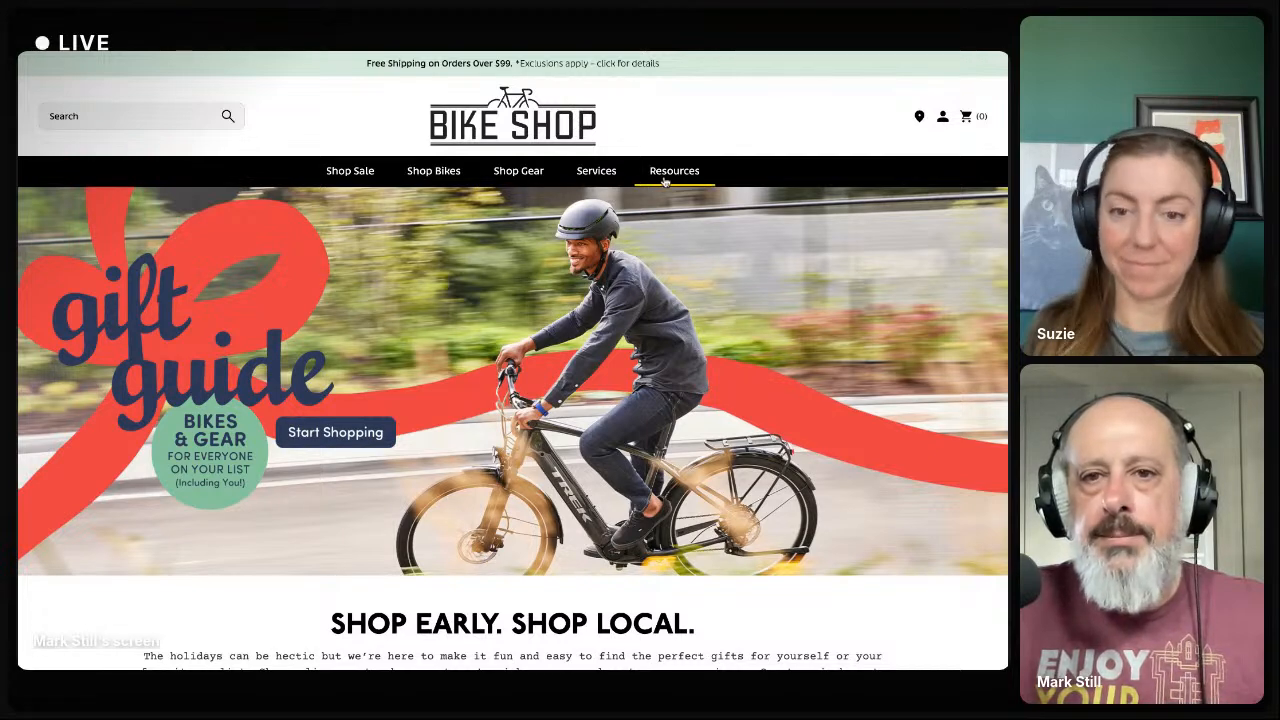
click(400, 53)
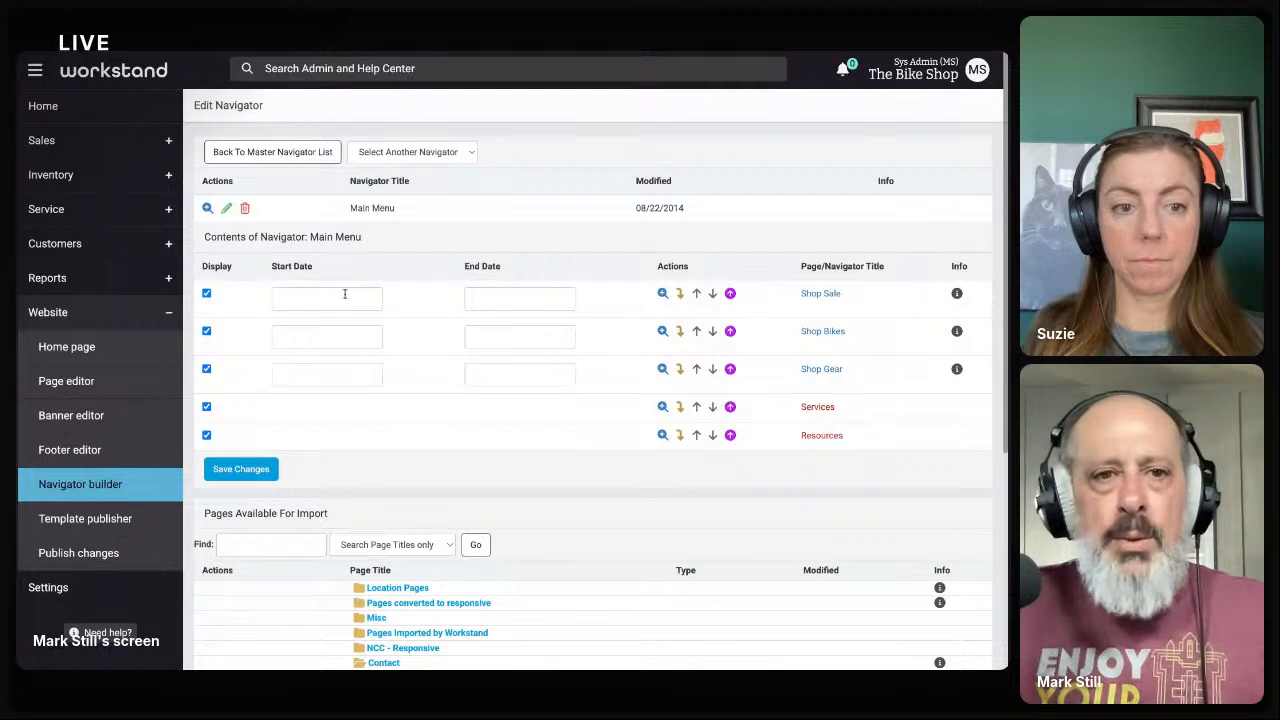
Highlight About in the Master Navigator List, and expand the About folder in the Page editor to see its pages
click(278, 153)
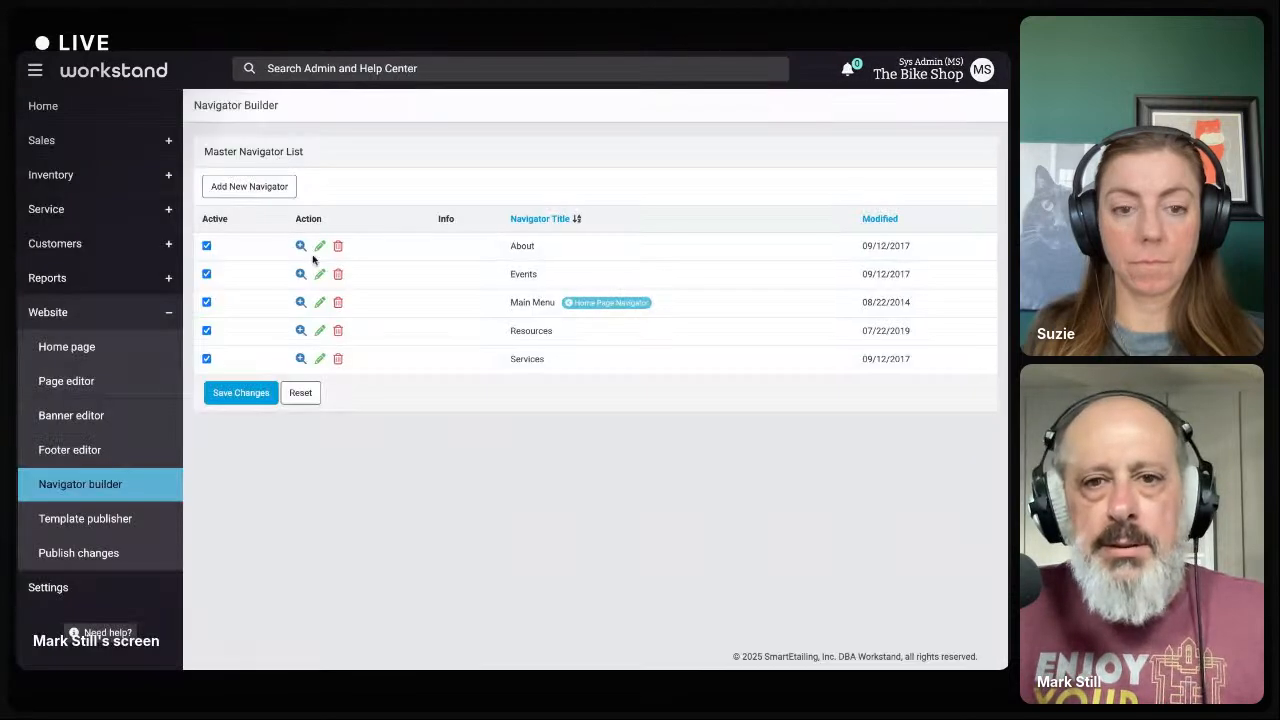
double_click(509, 250)
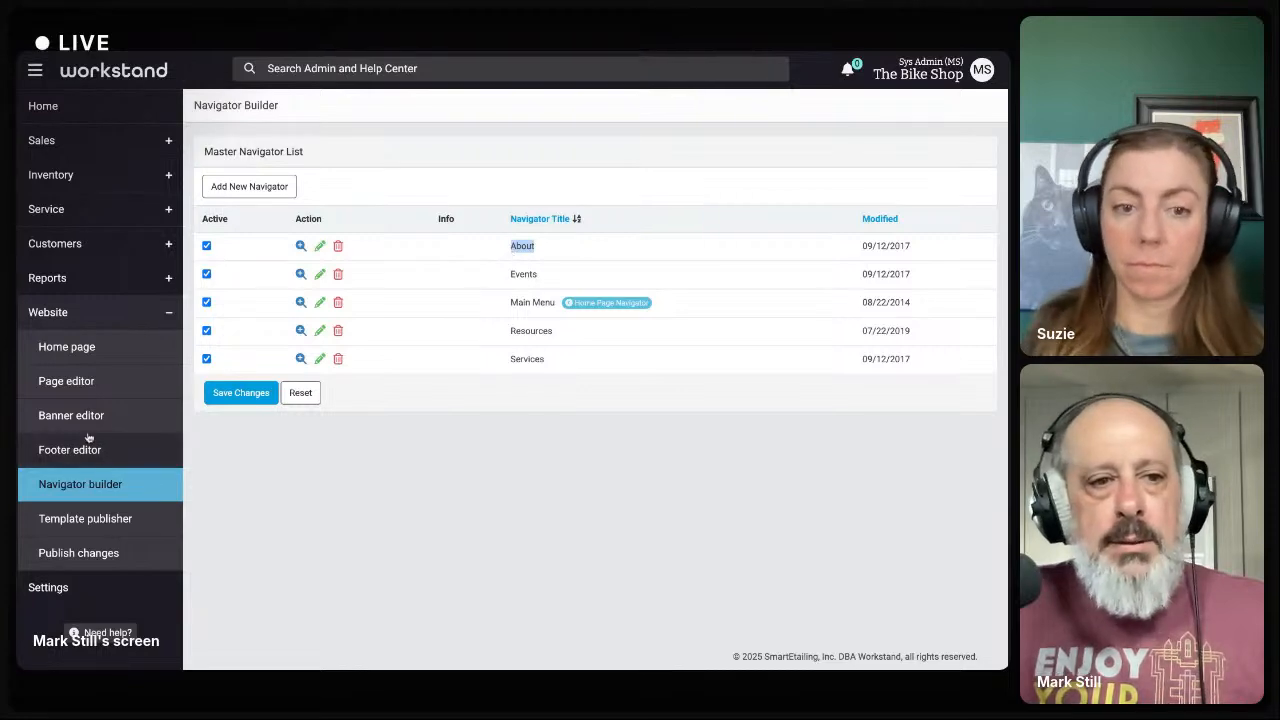
click(76, 386)
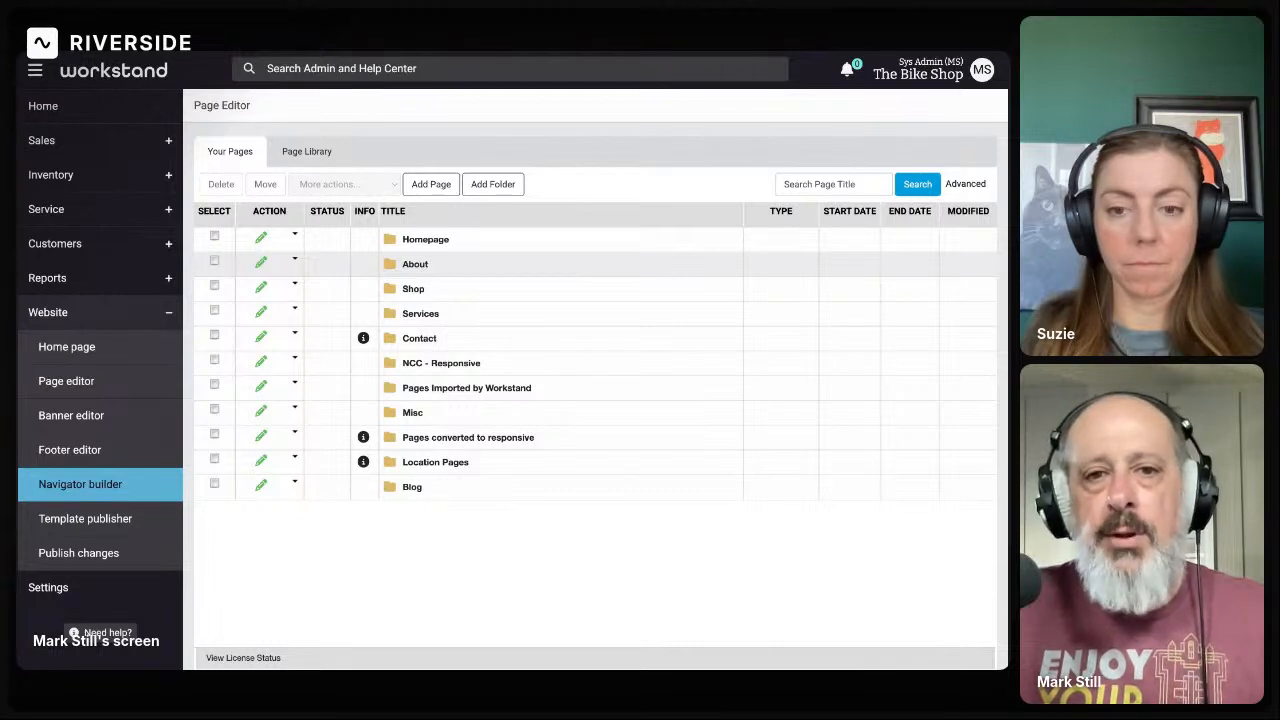
click(415, 264)
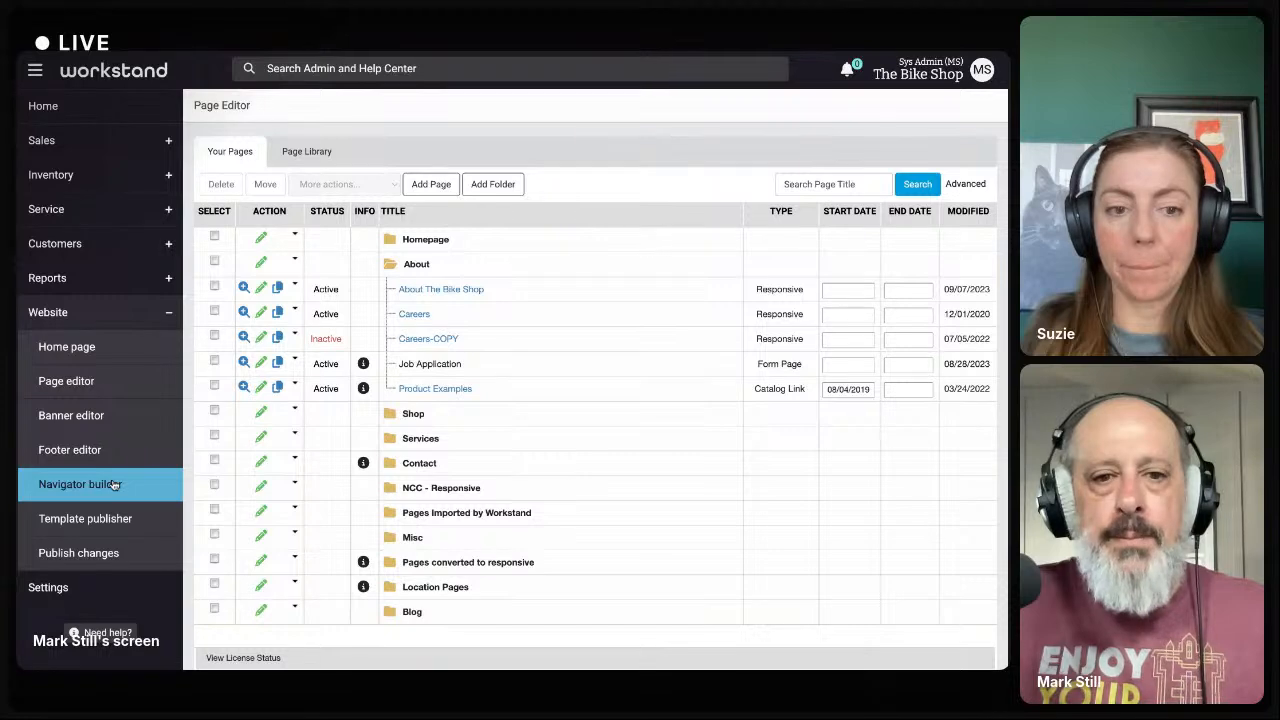
Reopen the Main Menu navigator from the Navigator builder to review its contents, and return to the Master Navigator List
click(114, 484)
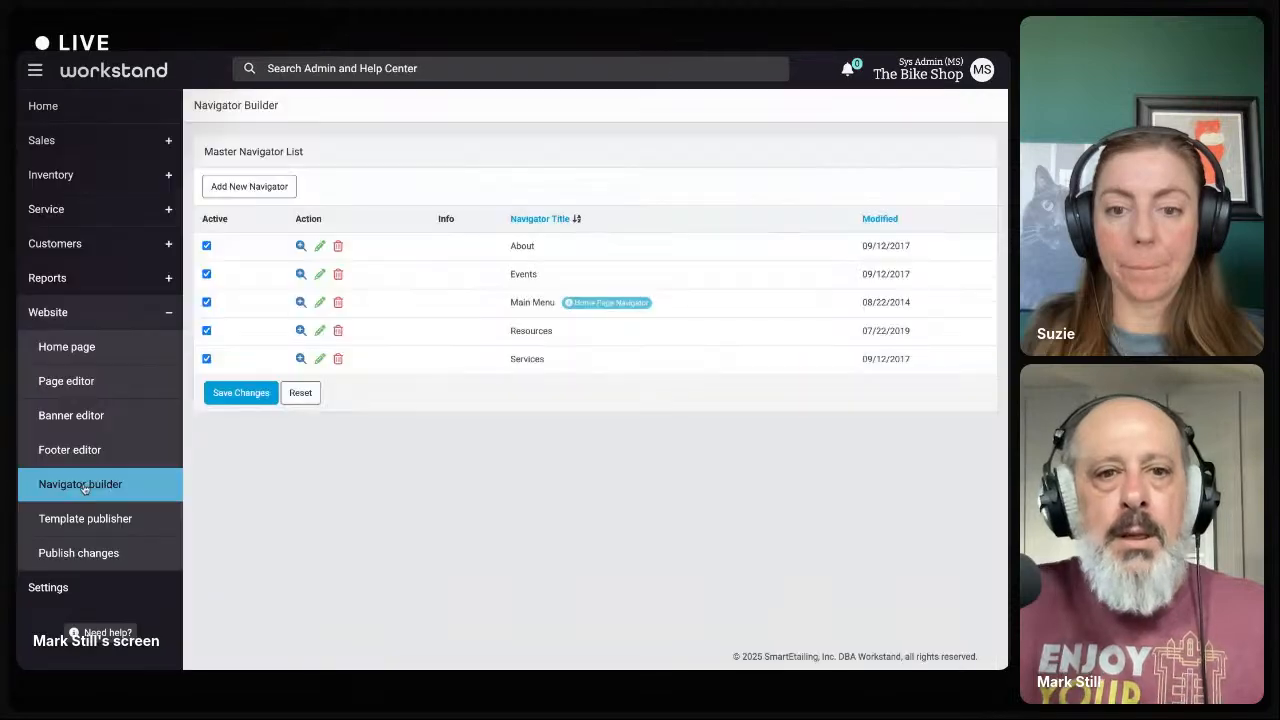
click(320, 303)
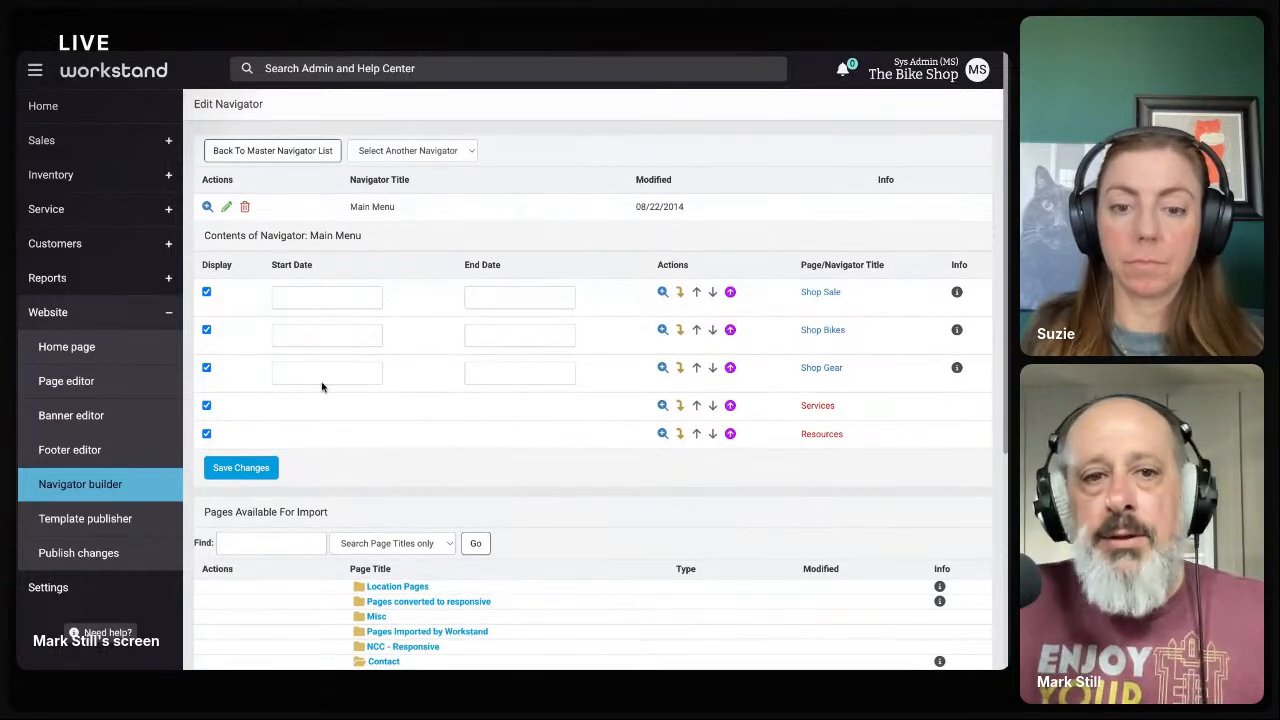
click(268, 155)
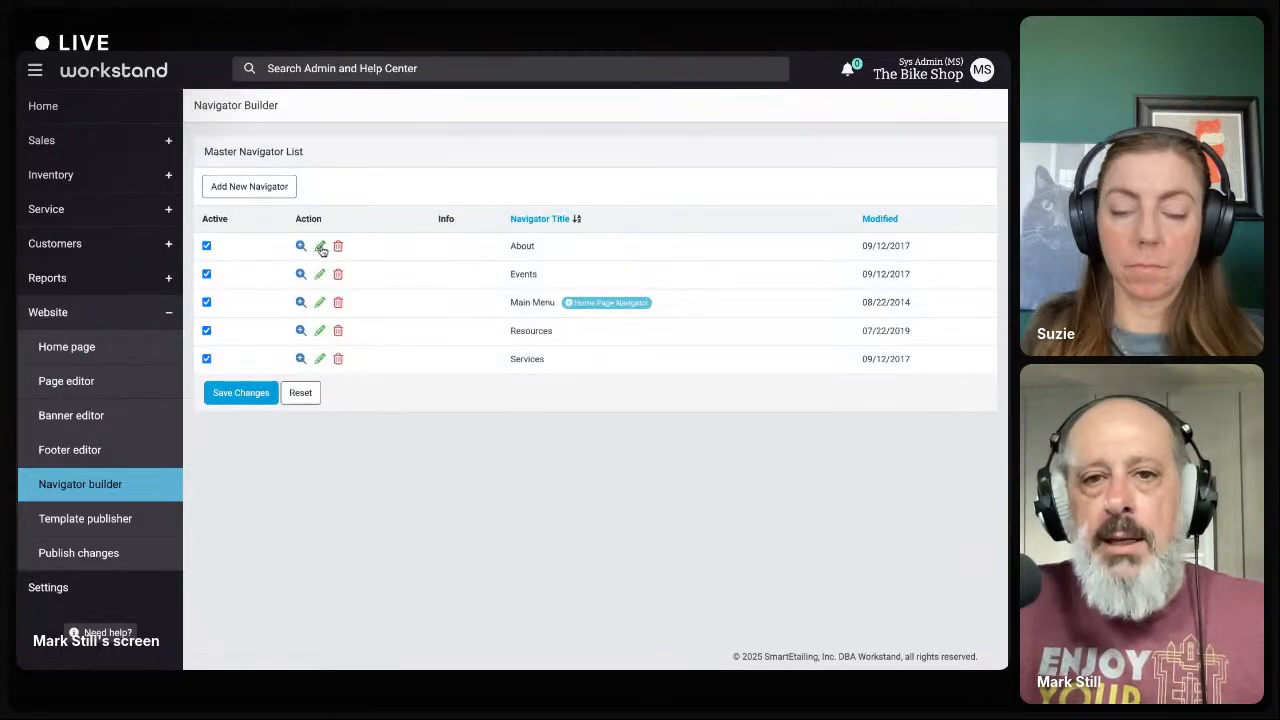
Highlight the About navigator's title and check the Resources menu on the Bike Shop storefront for its entry
double_click(506, 249)
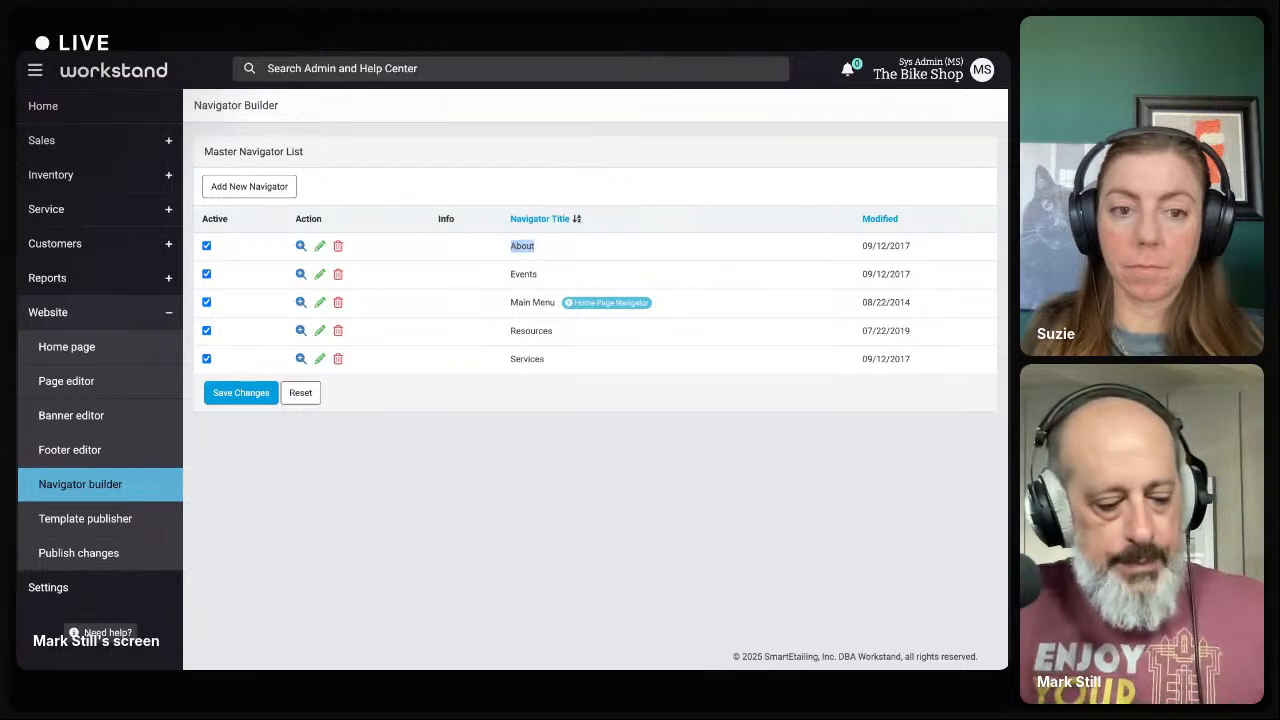
key(ctrl+Tab)
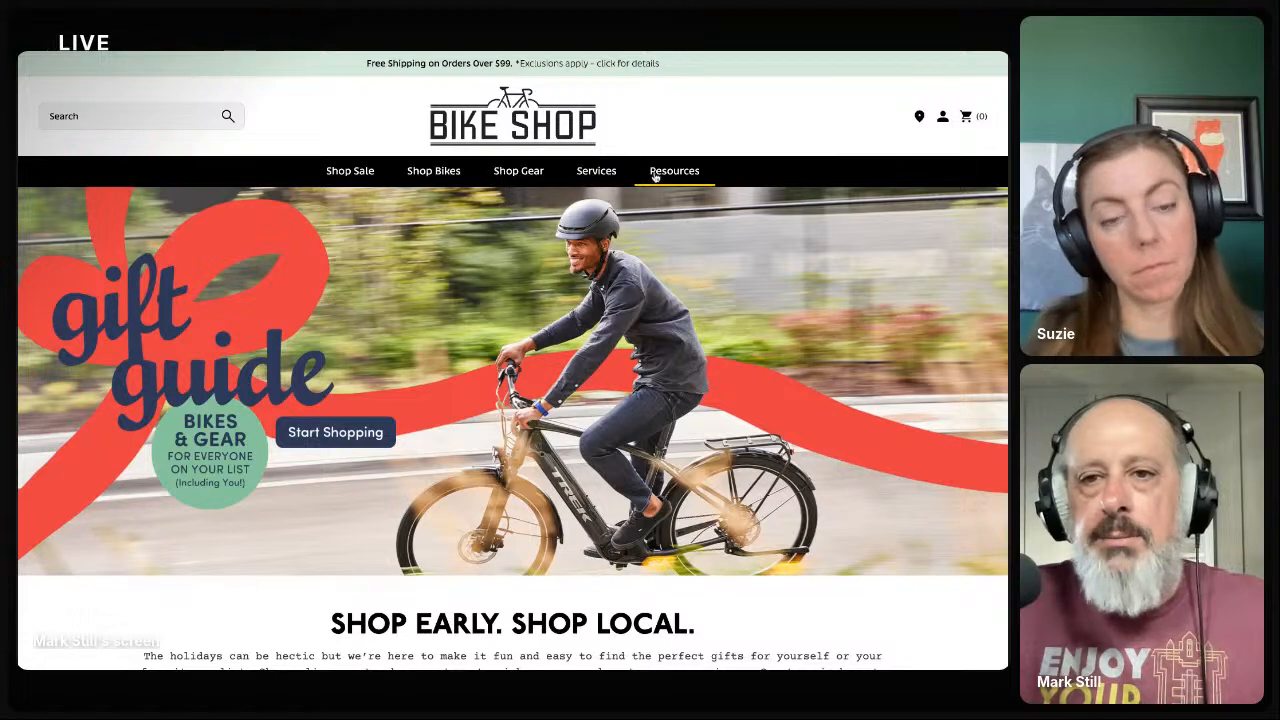
mouse_move(660, 172)
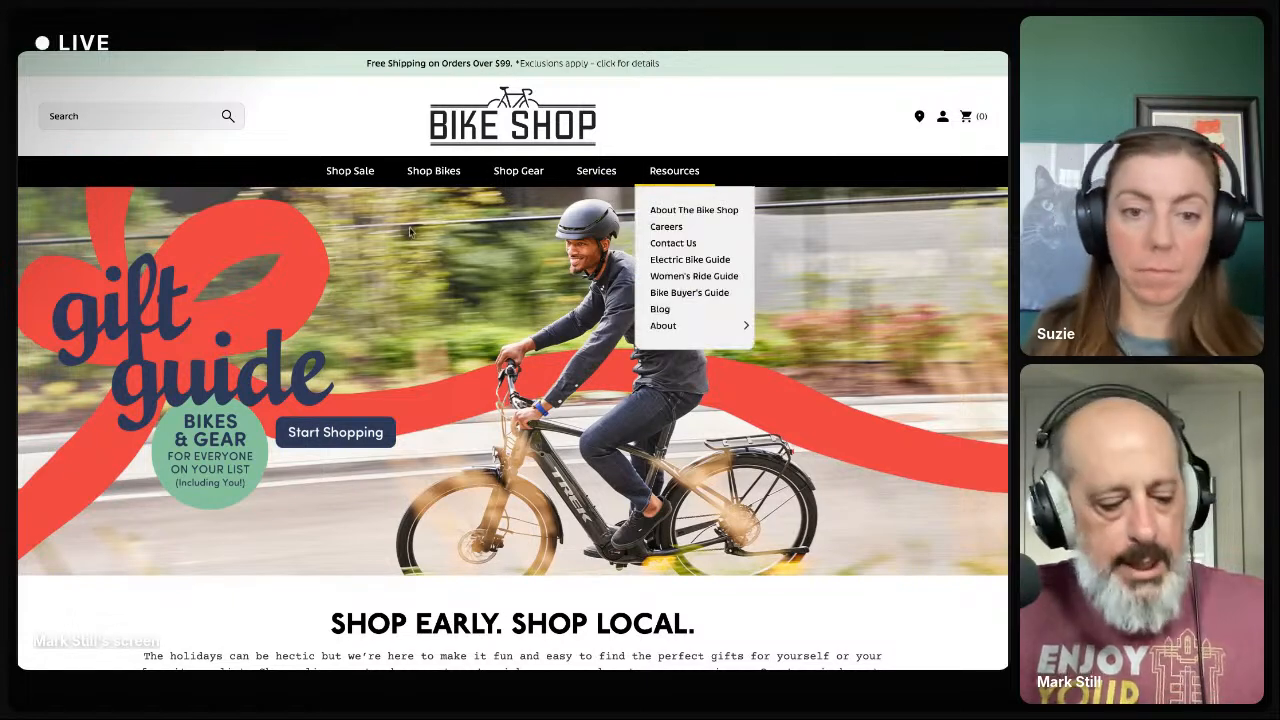
Return to the Workstand admin and open the About navigator for editing
key(ctrl+shift+Tab)
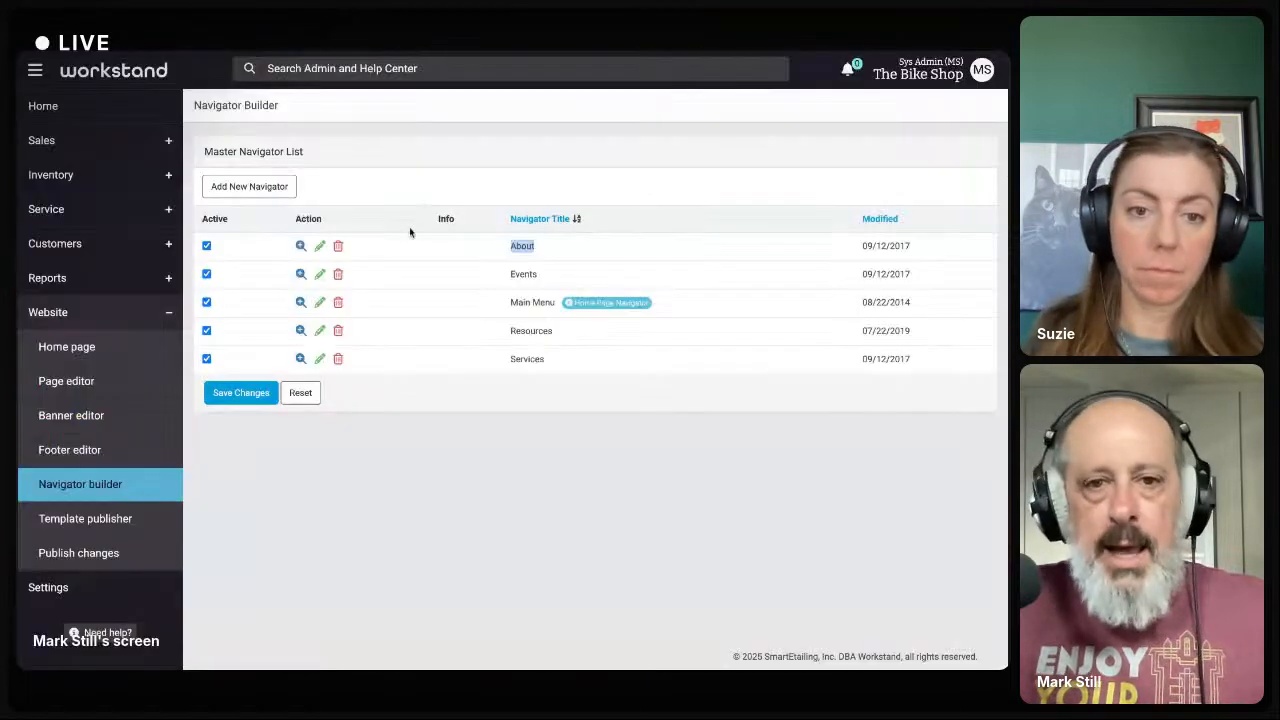
click(318, 247)
scroll(420, 325, down, 1)
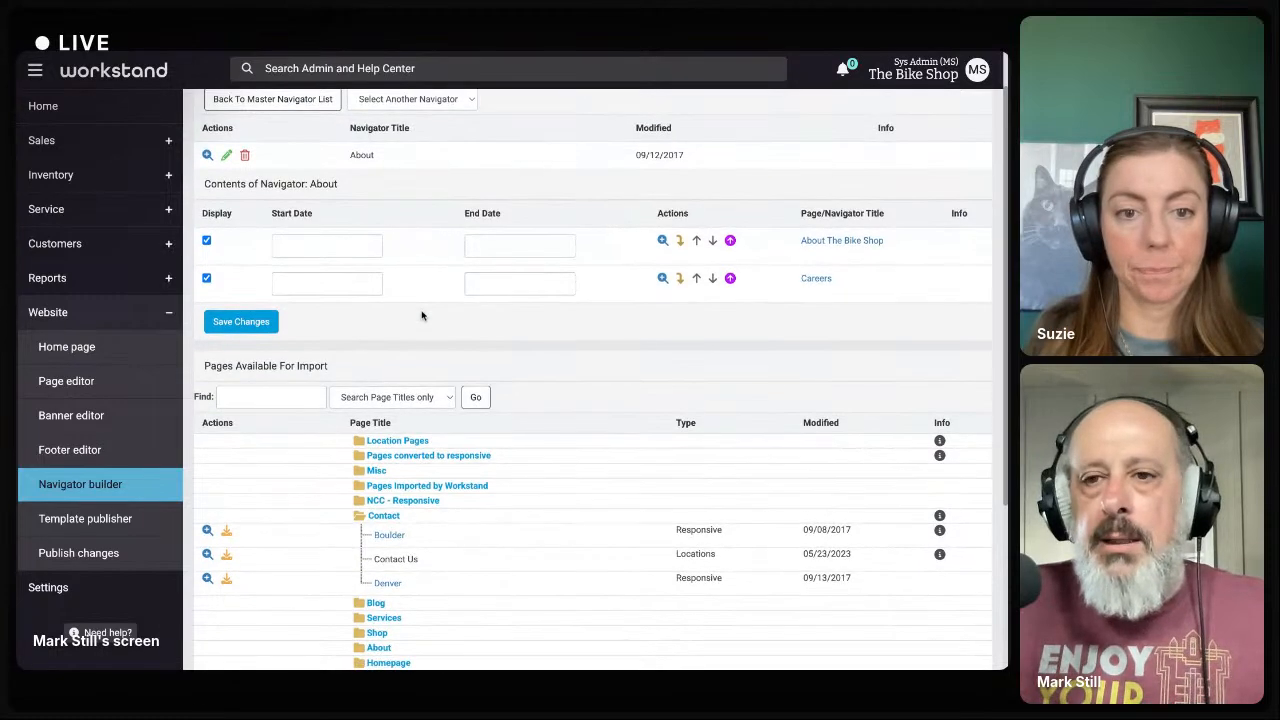
Highlight the Pages Available For Import heading in the About navigator and review the page folders beneath it
scroll(424, 335, down, 2)
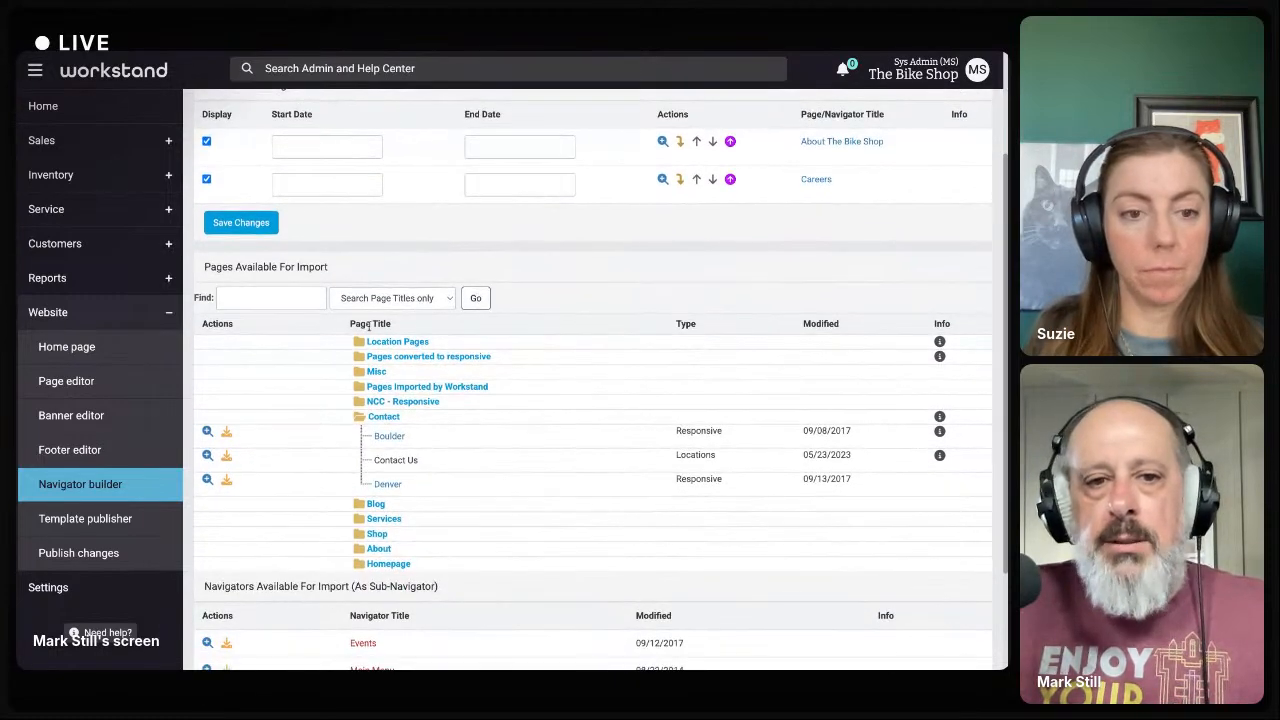
mouse_move(370, 325)
mouse_down()
mouse_move(350, 325)
mouse_move(373, 325)
mouse_up()
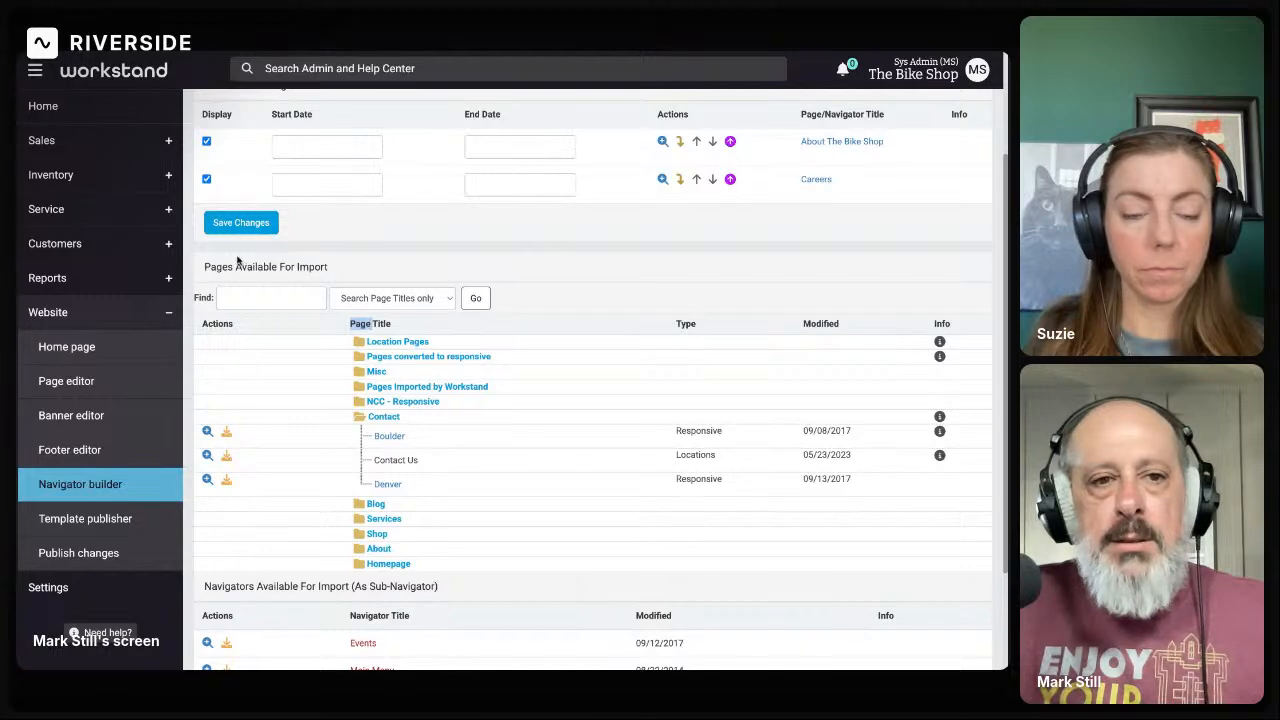
drag(205, 266, 322, 266)
scroll(396, 388, down, 1)
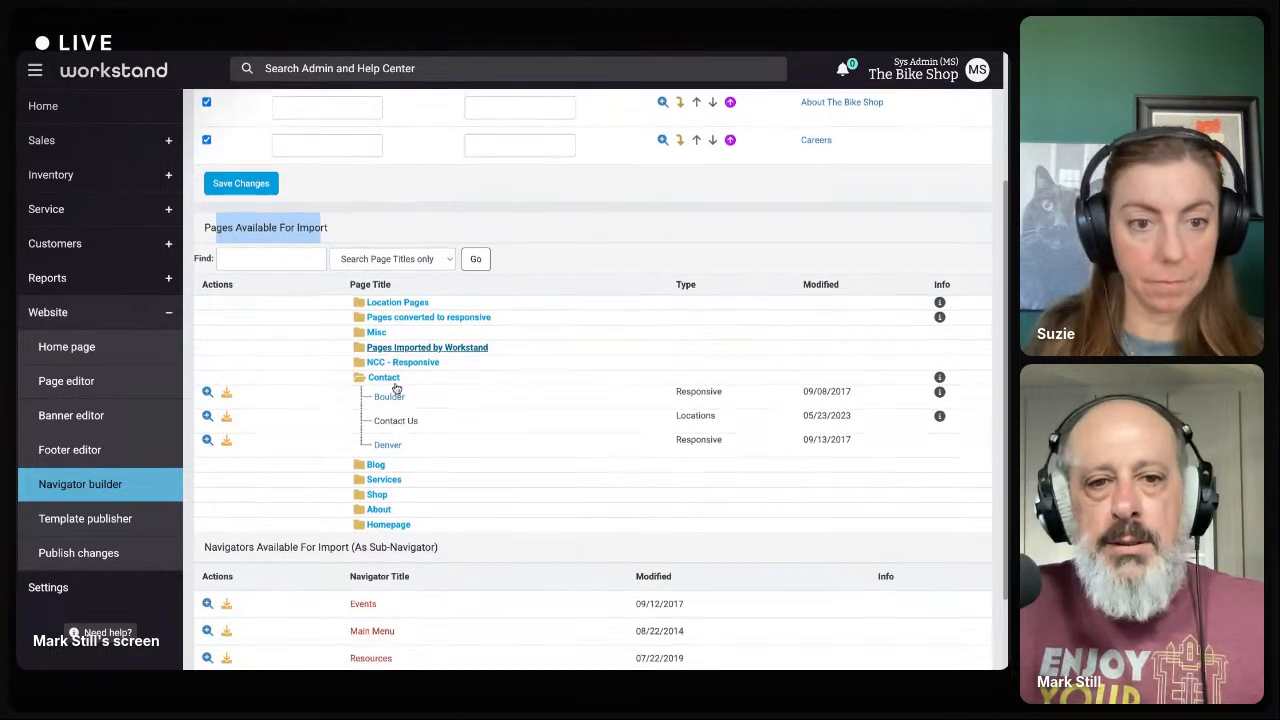
Collapse and re-expand the Contact folder among the importable pages, and preview its Contact Us page before closing the preview
click(388, 366)
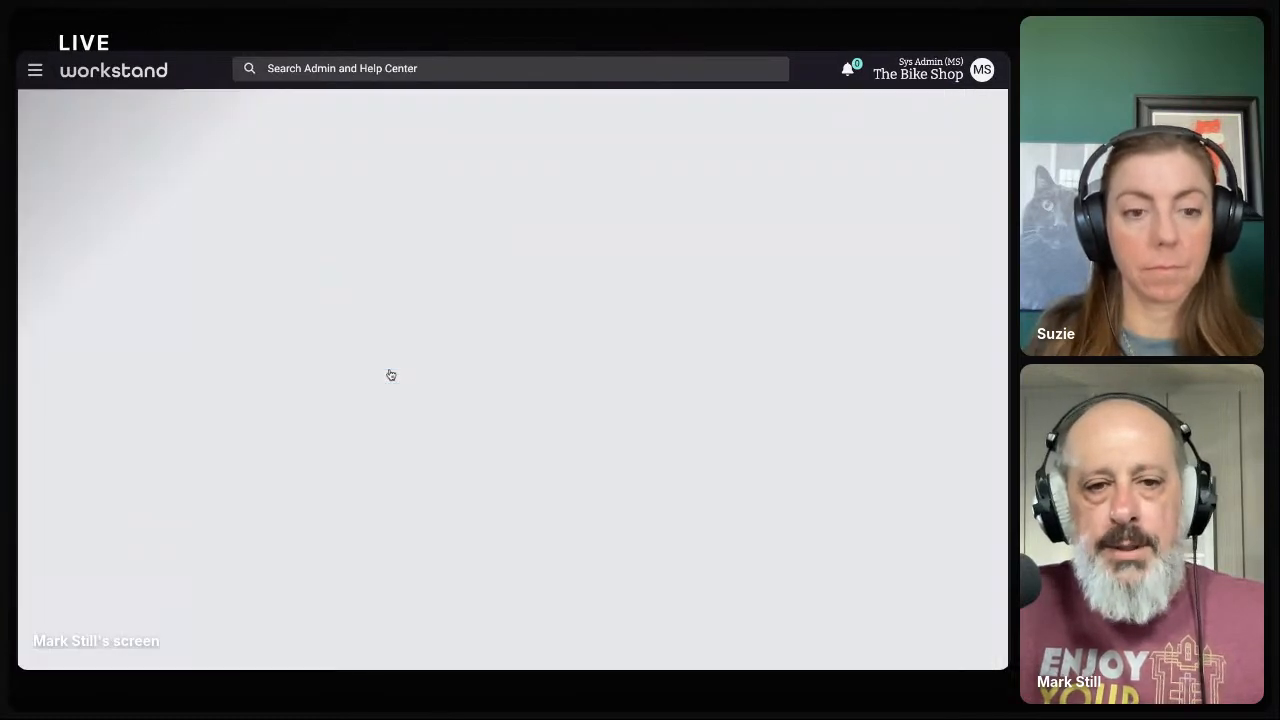
scroll(389, 390, down, 2)
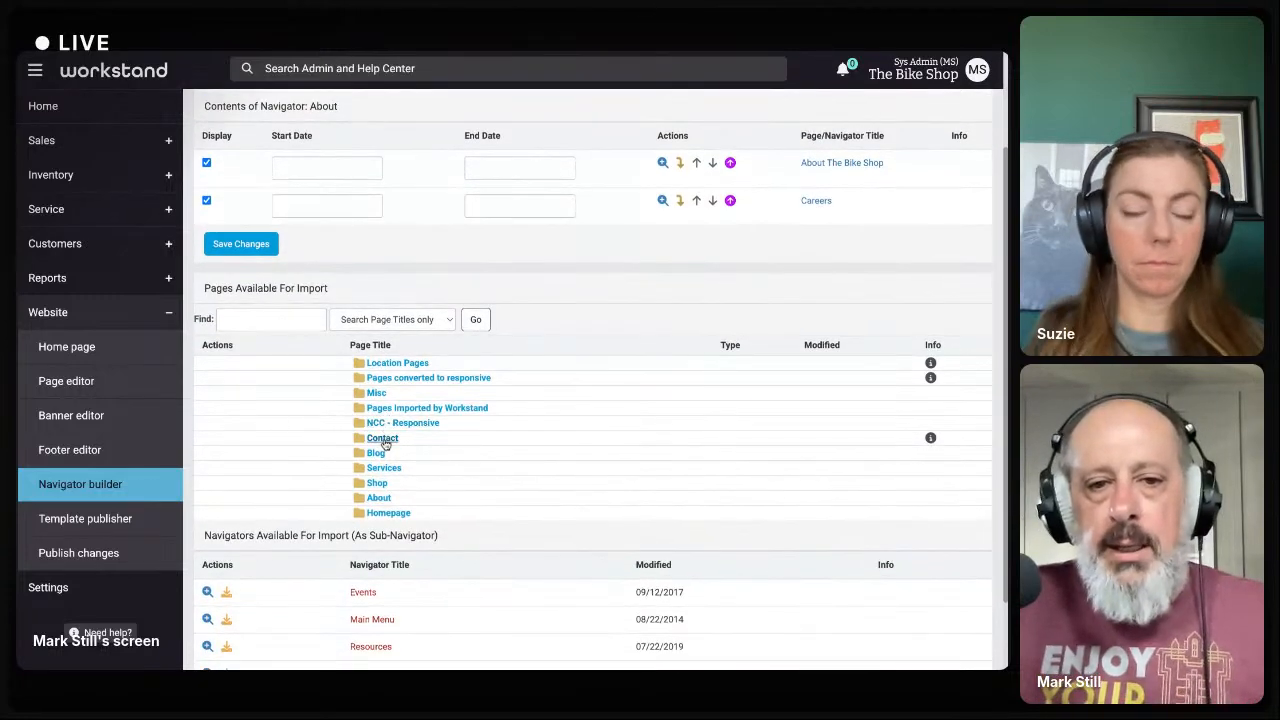
click(385, 441)
scroll(385, 443, down, 3)
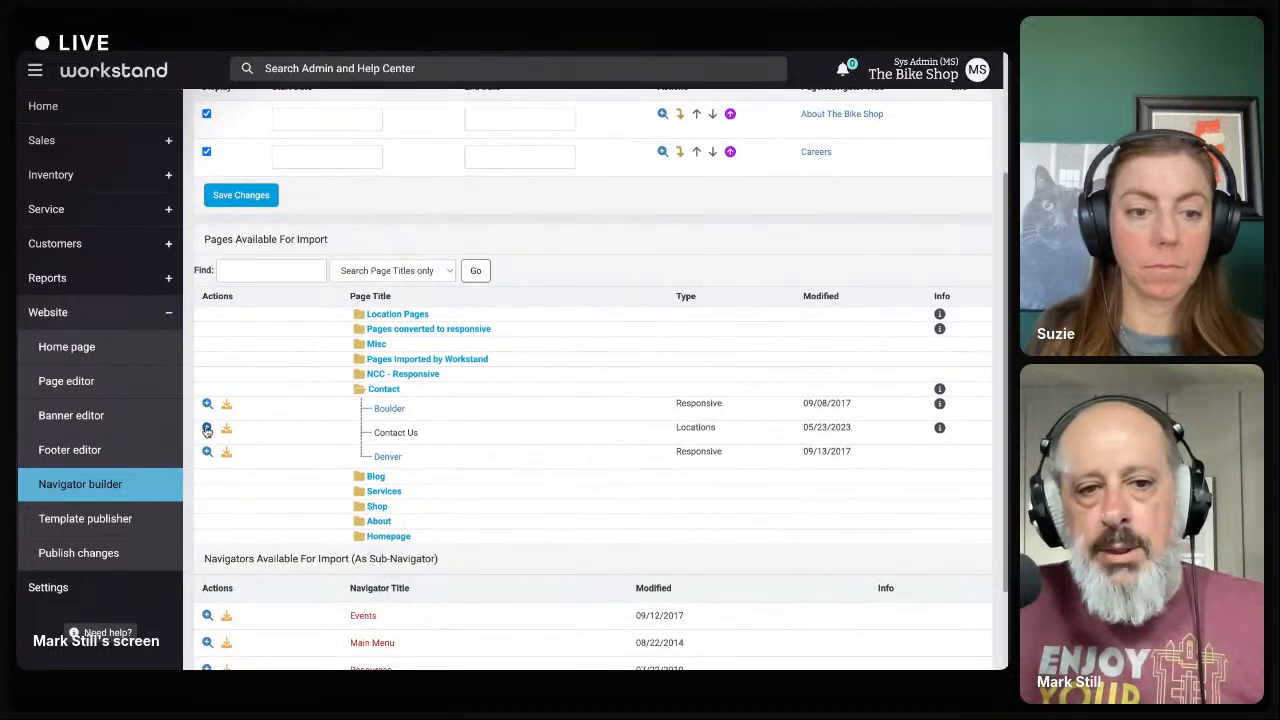
click(207, 429)
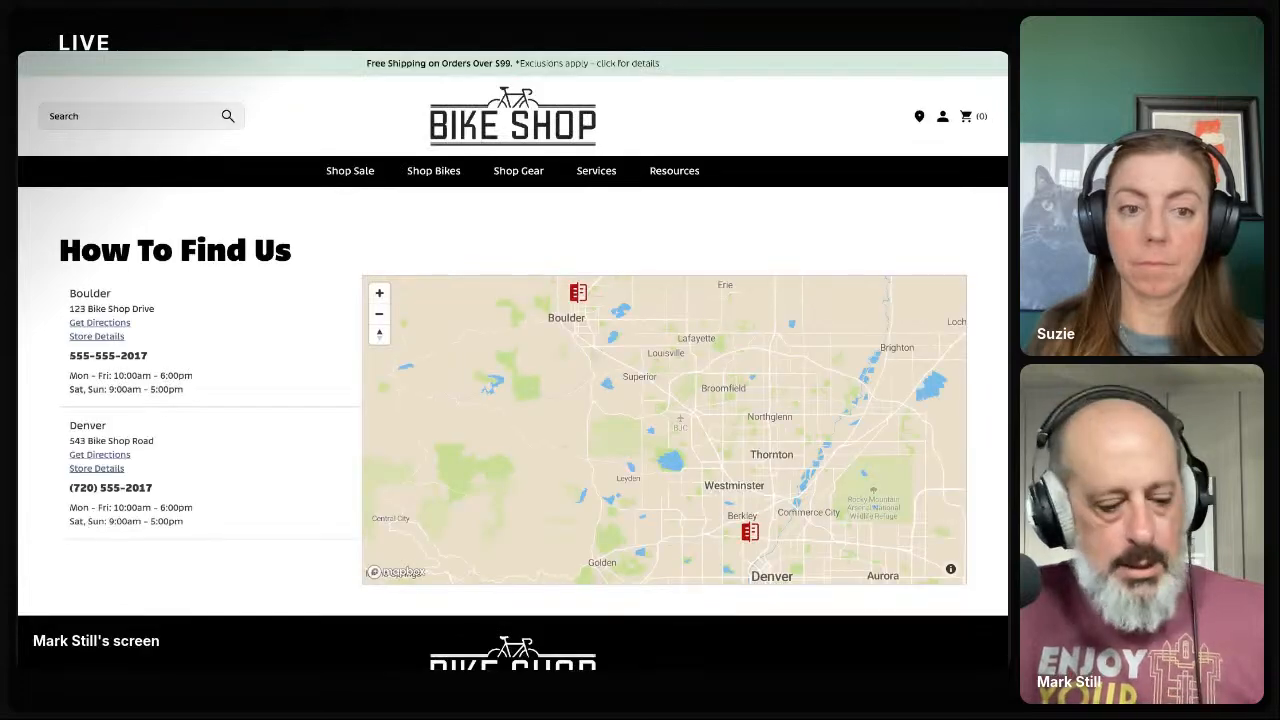
key(super+w)
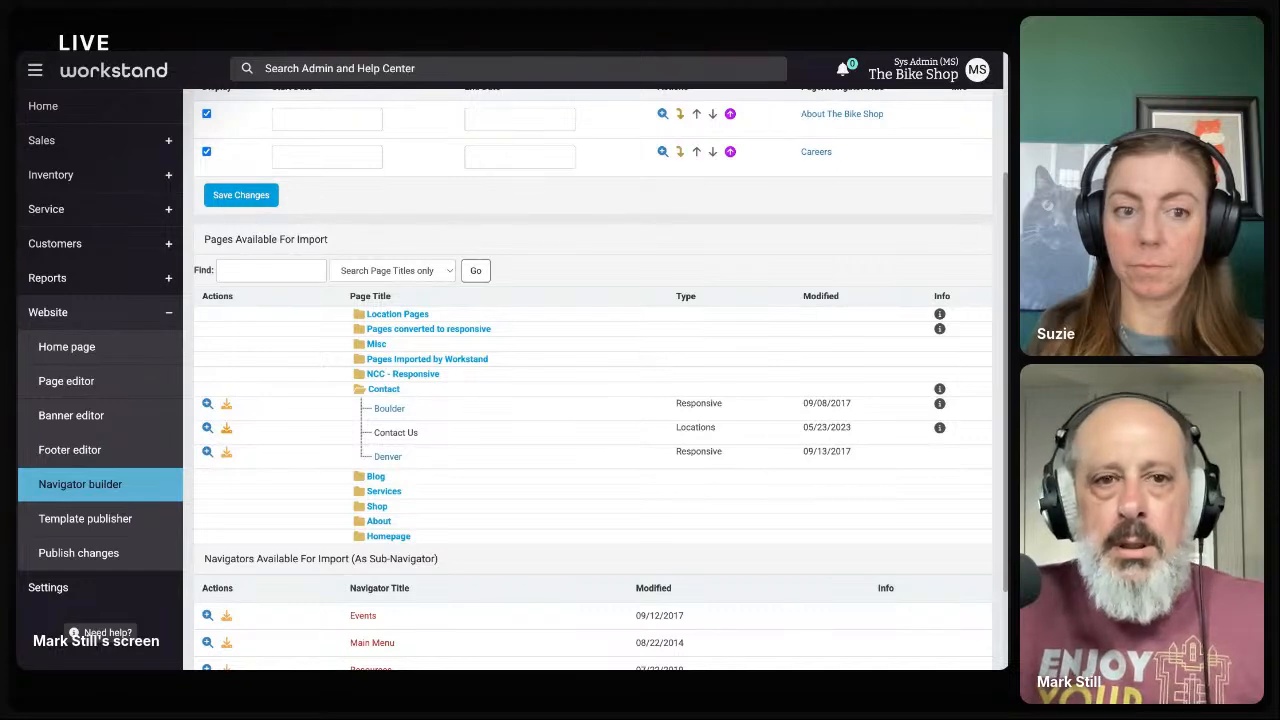
Import the Contact Us page into the About navigator, enable its display and save the changes
click(227, 428)
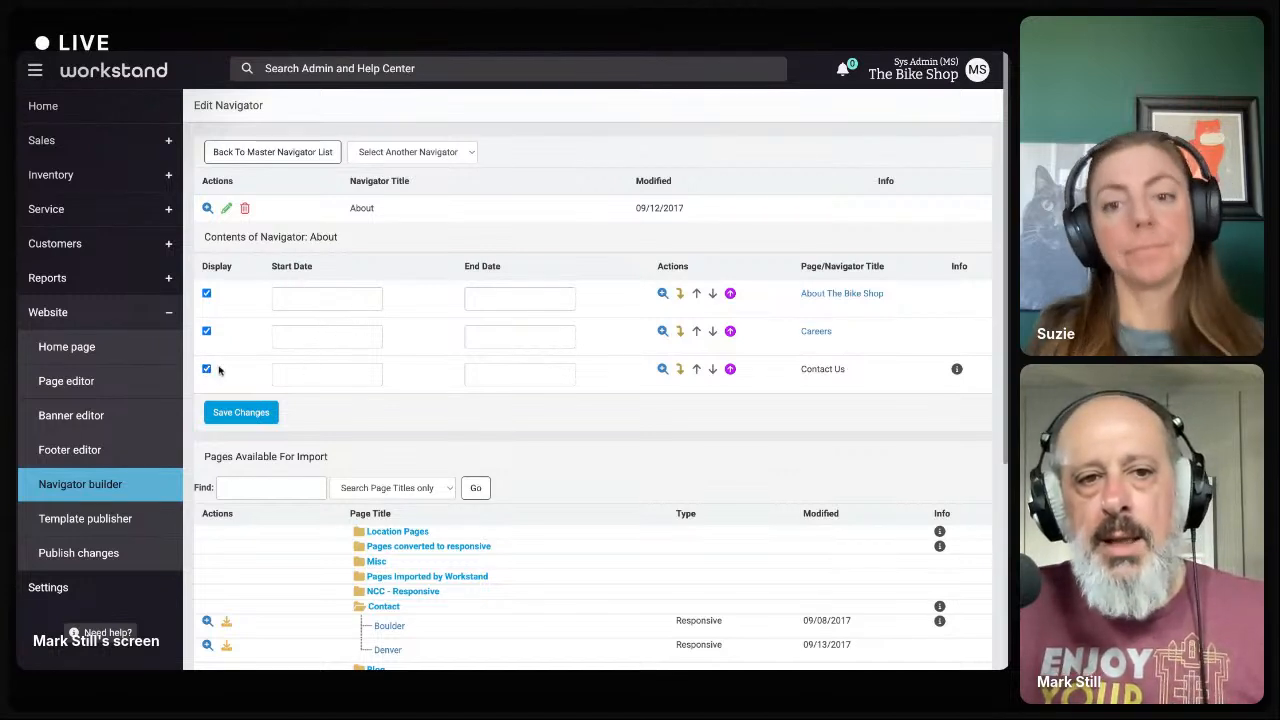
click(206, 370)
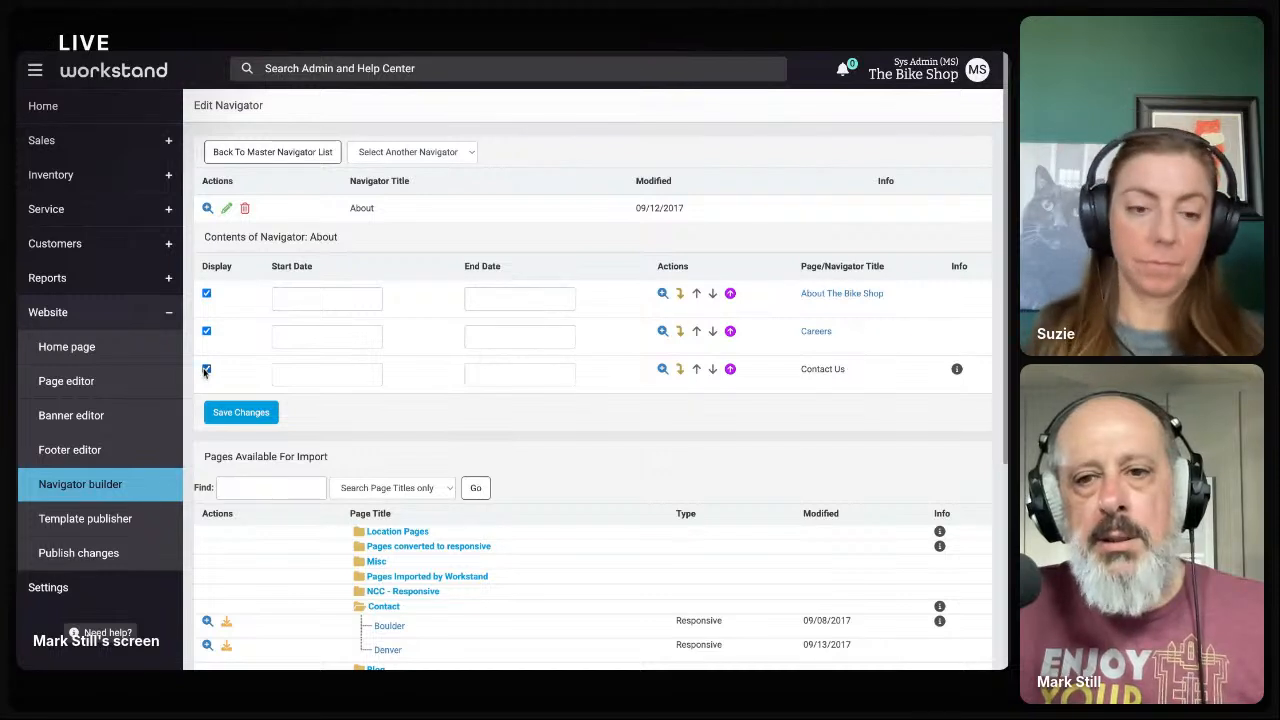
click(230, 413)
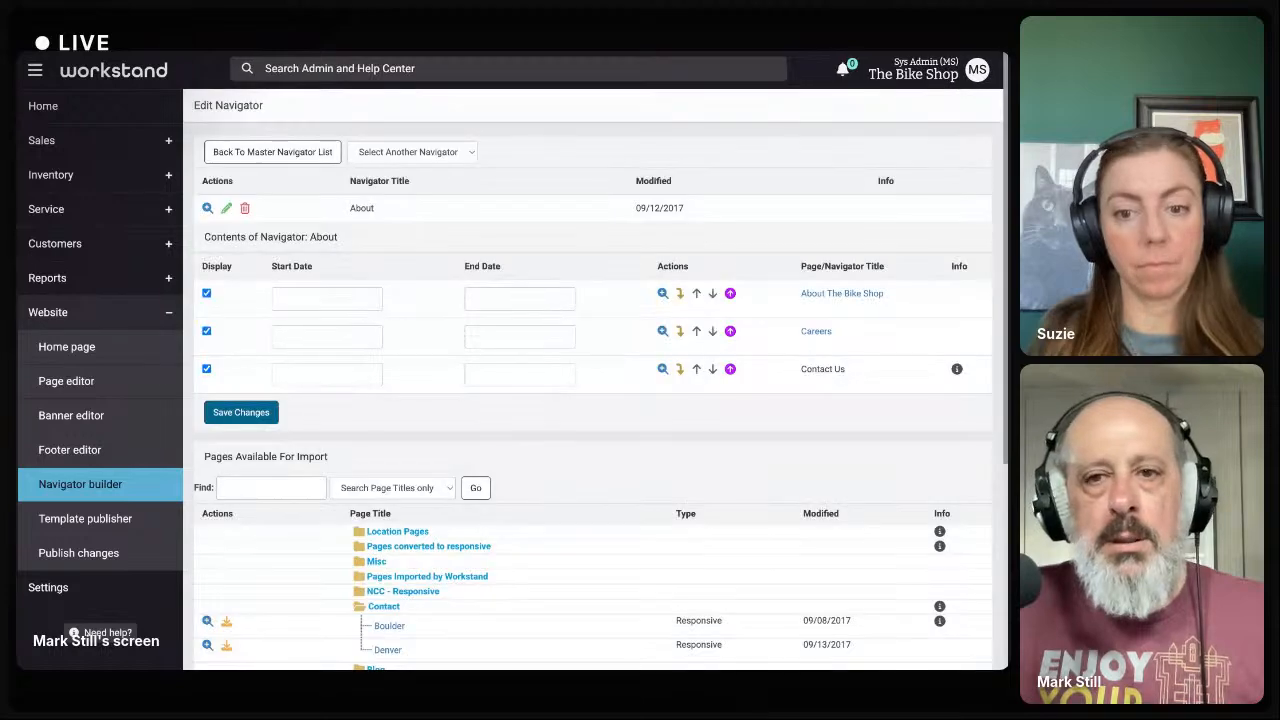
Publish the pending navigator changes to the live website from the notification
click(843, 69)
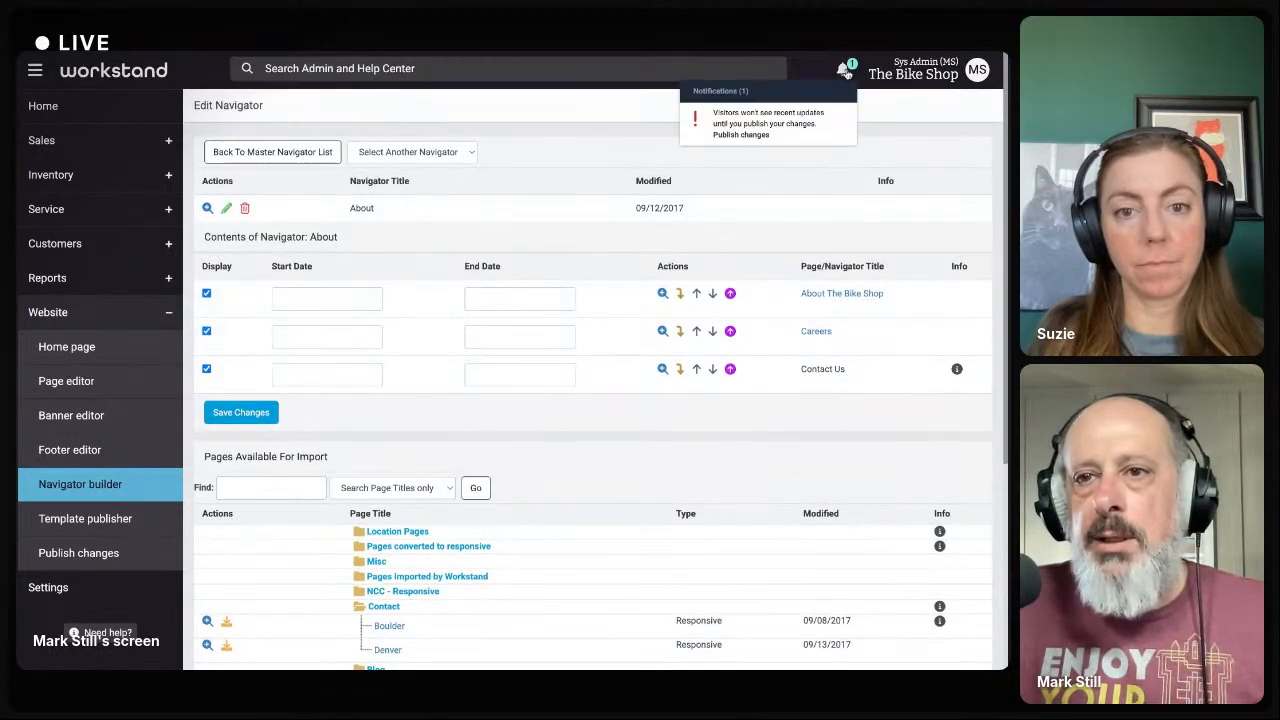
click(741, 135)
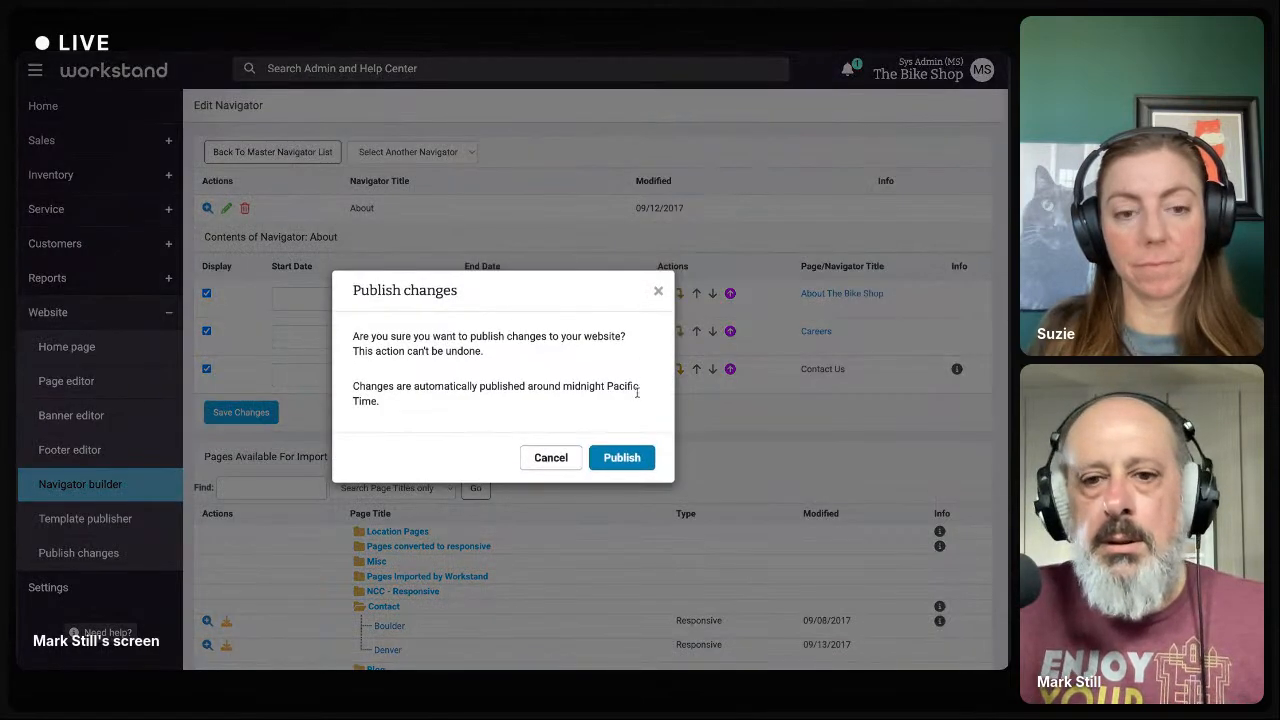
click(621, 457)
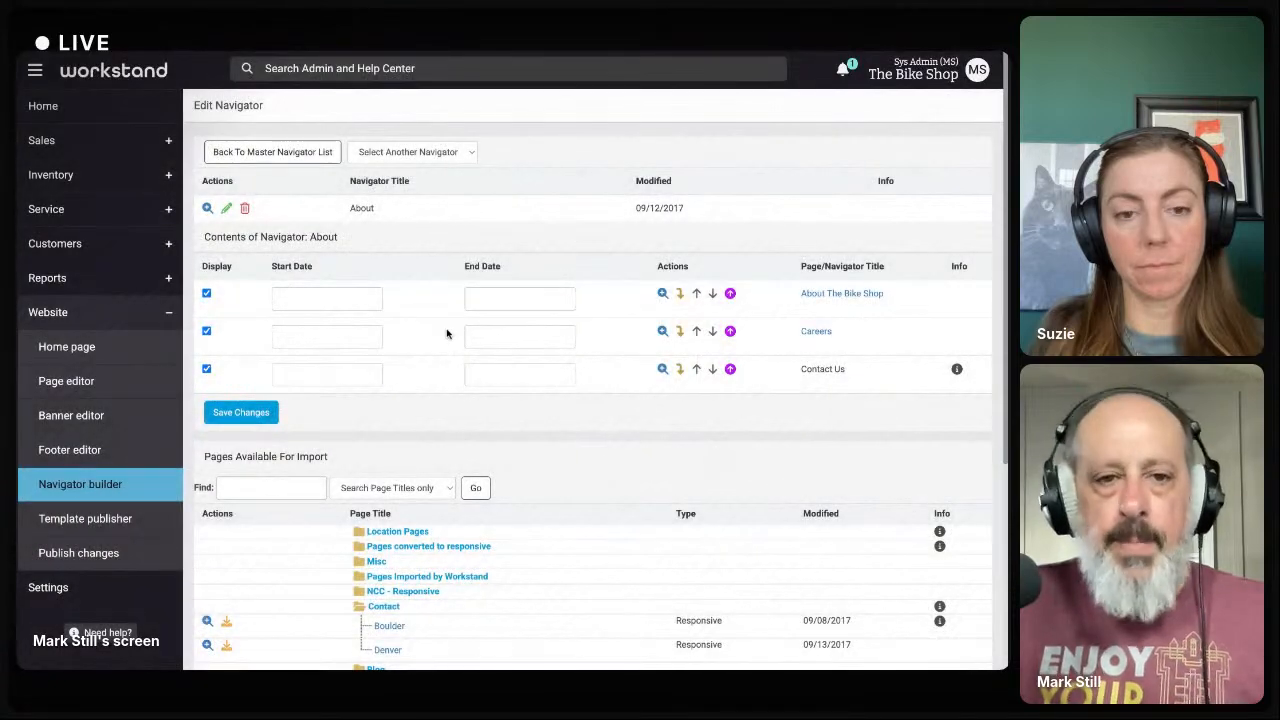
Check the About submenu under Resources on the Bike Shop storefront for the published Contact Us page
key(ctrl+Tab)
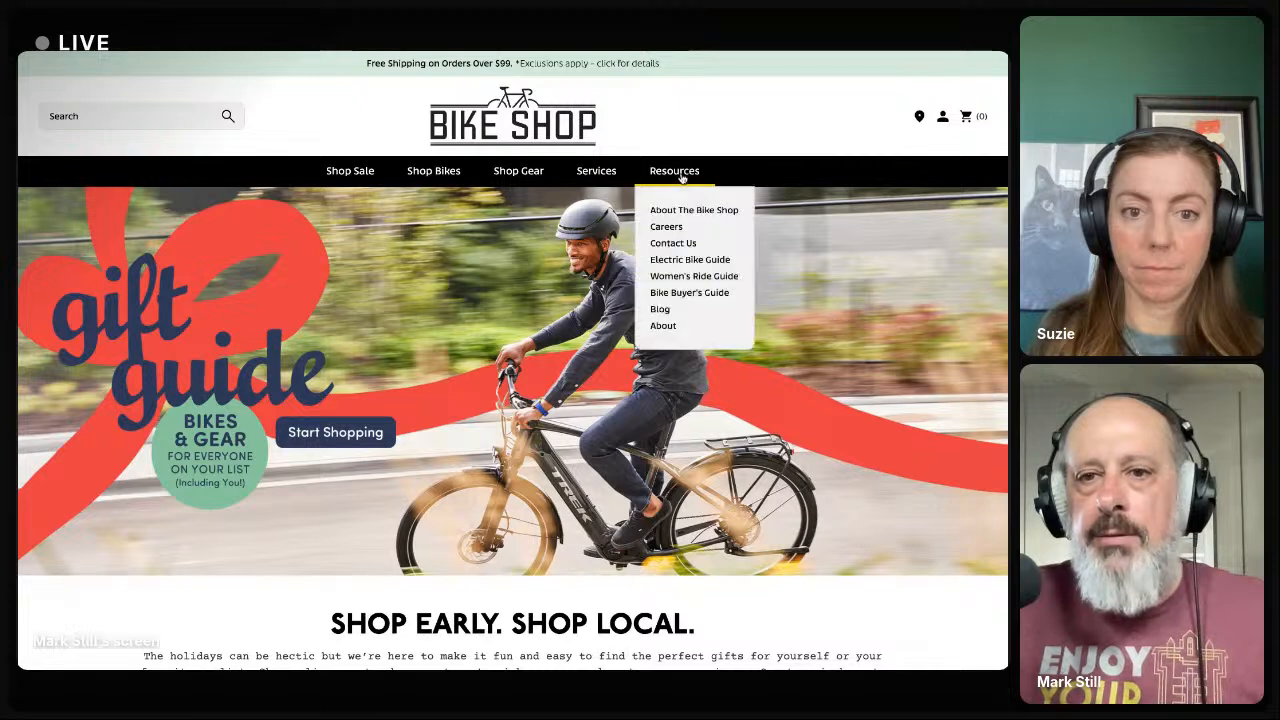
mouse_move(697, 327)
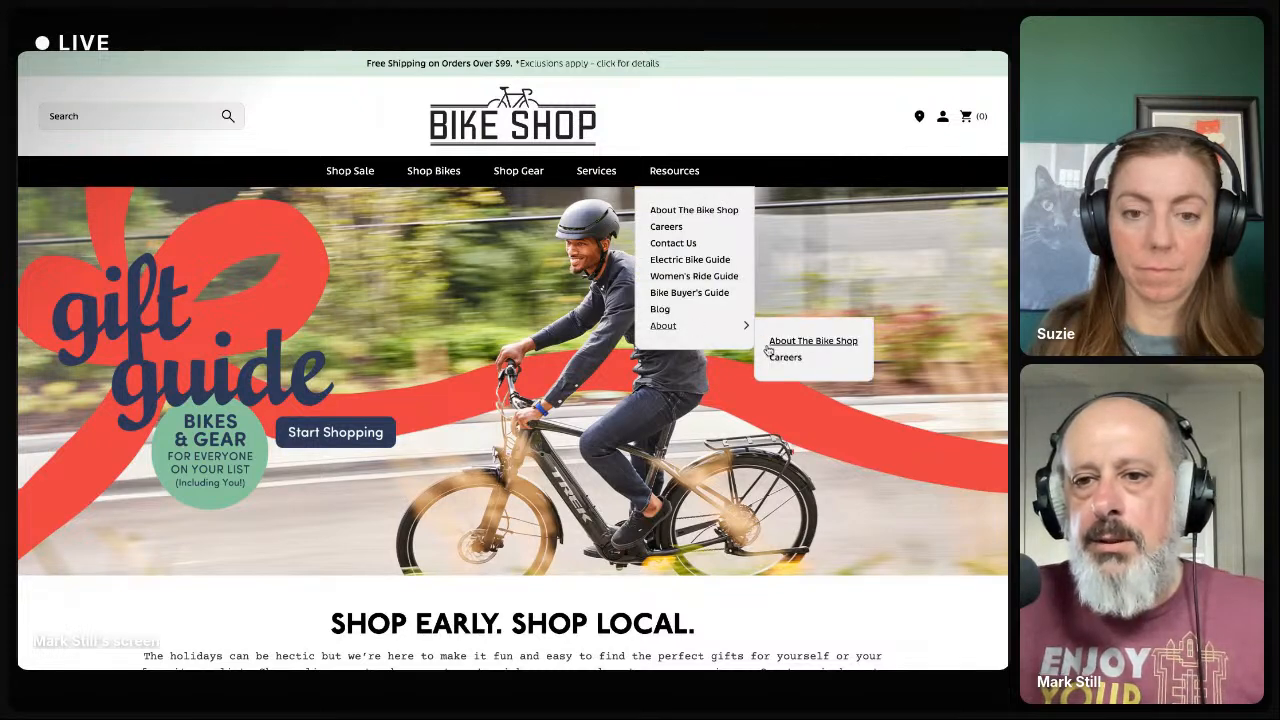
click(772, 342)
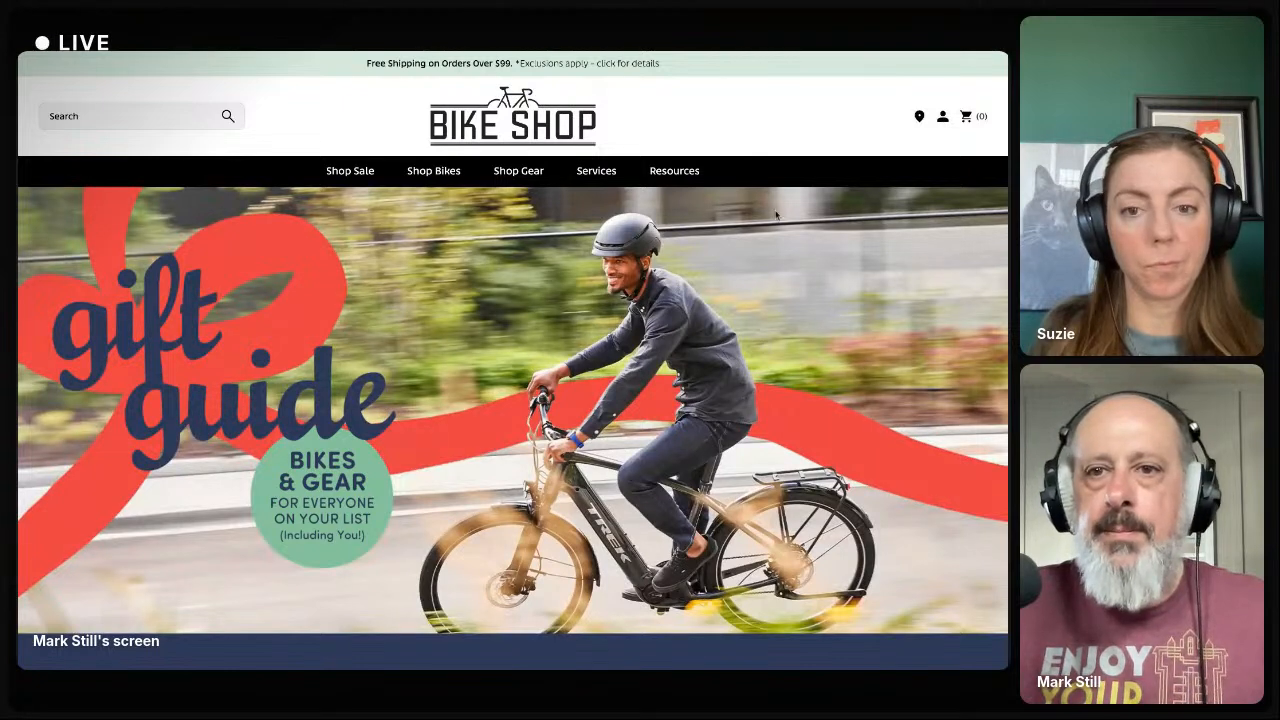
click(674, 170)
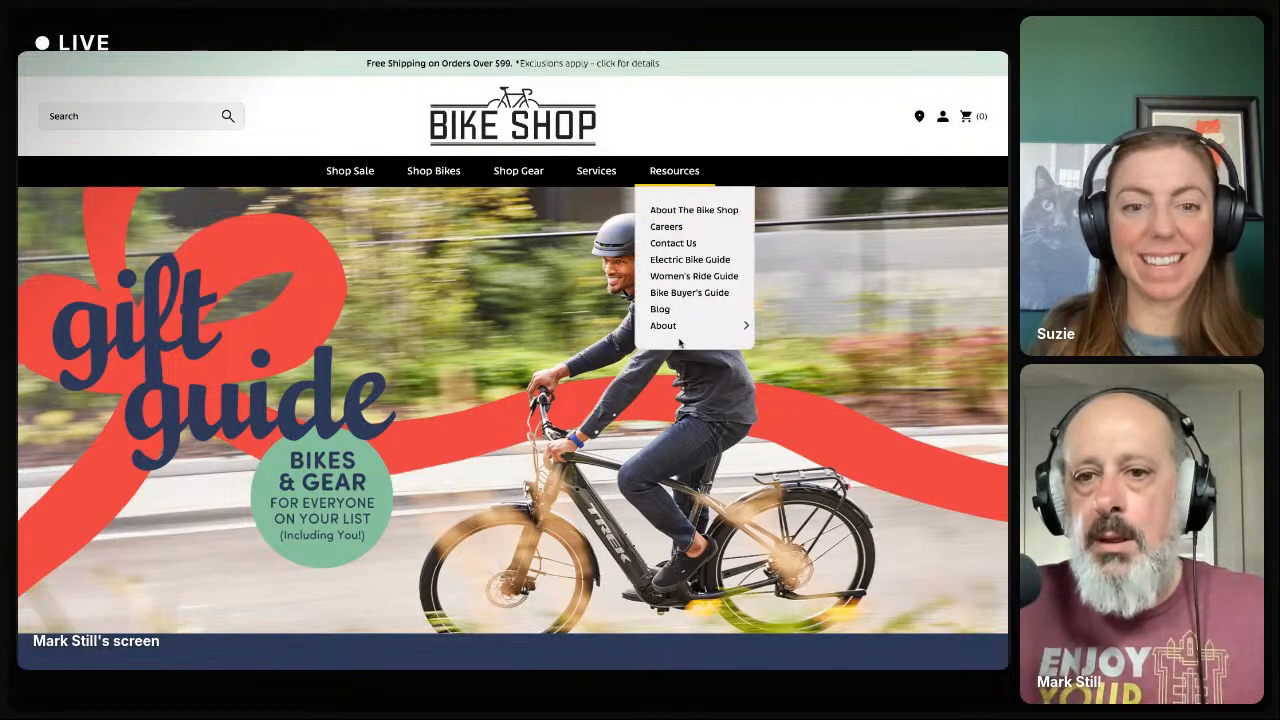
mouse_move(676, 330)
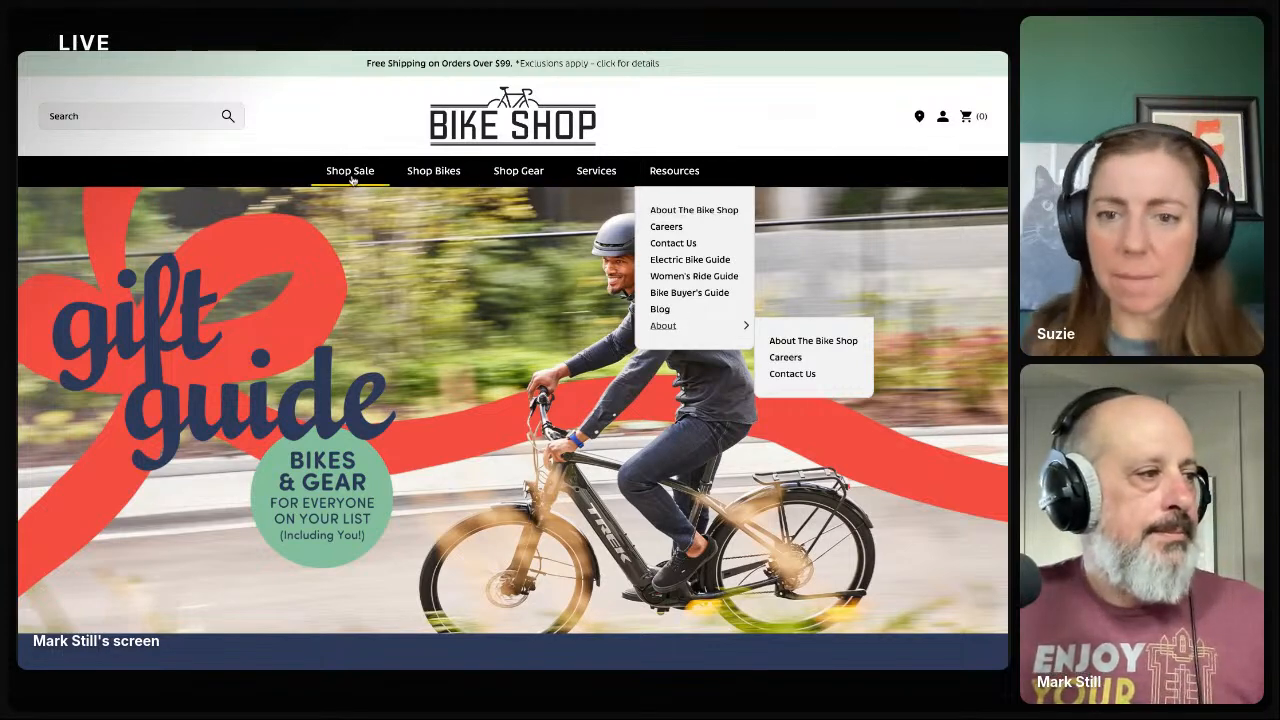
Return to the Workstand admin, go back to the Master Navigator List and highlight its heading
key(ctrl+Tab)
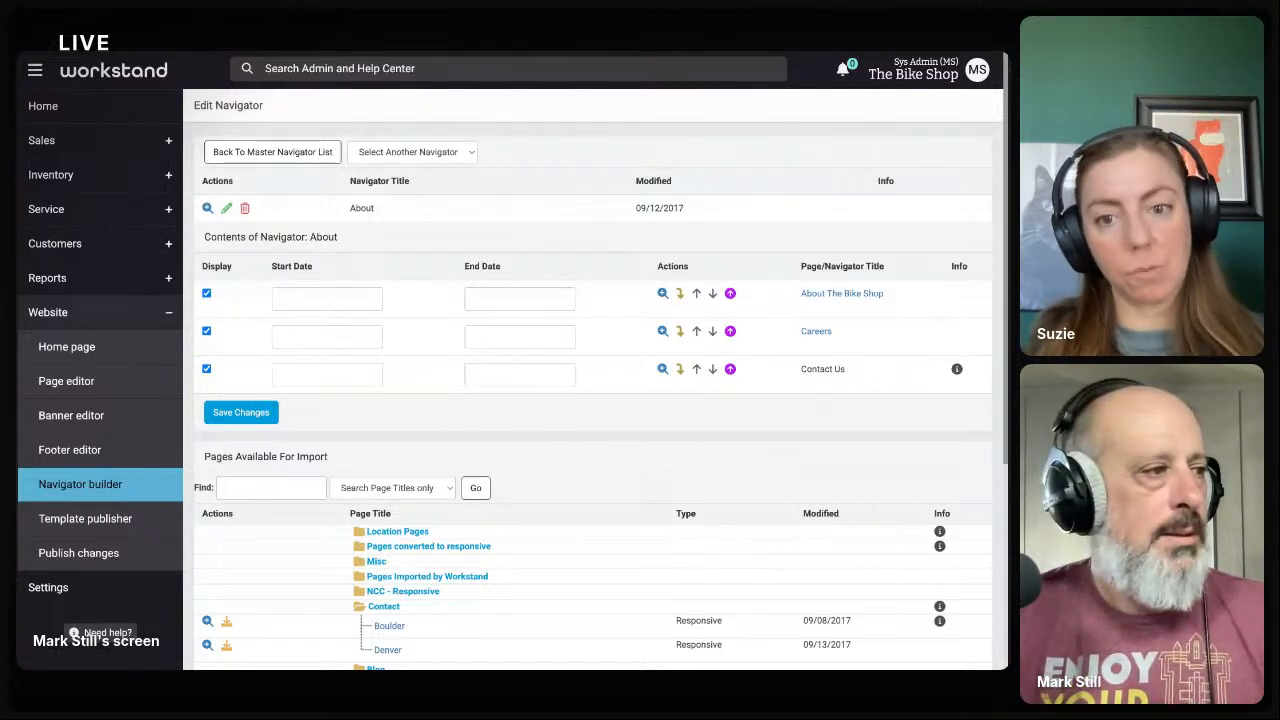
click(300, 157)
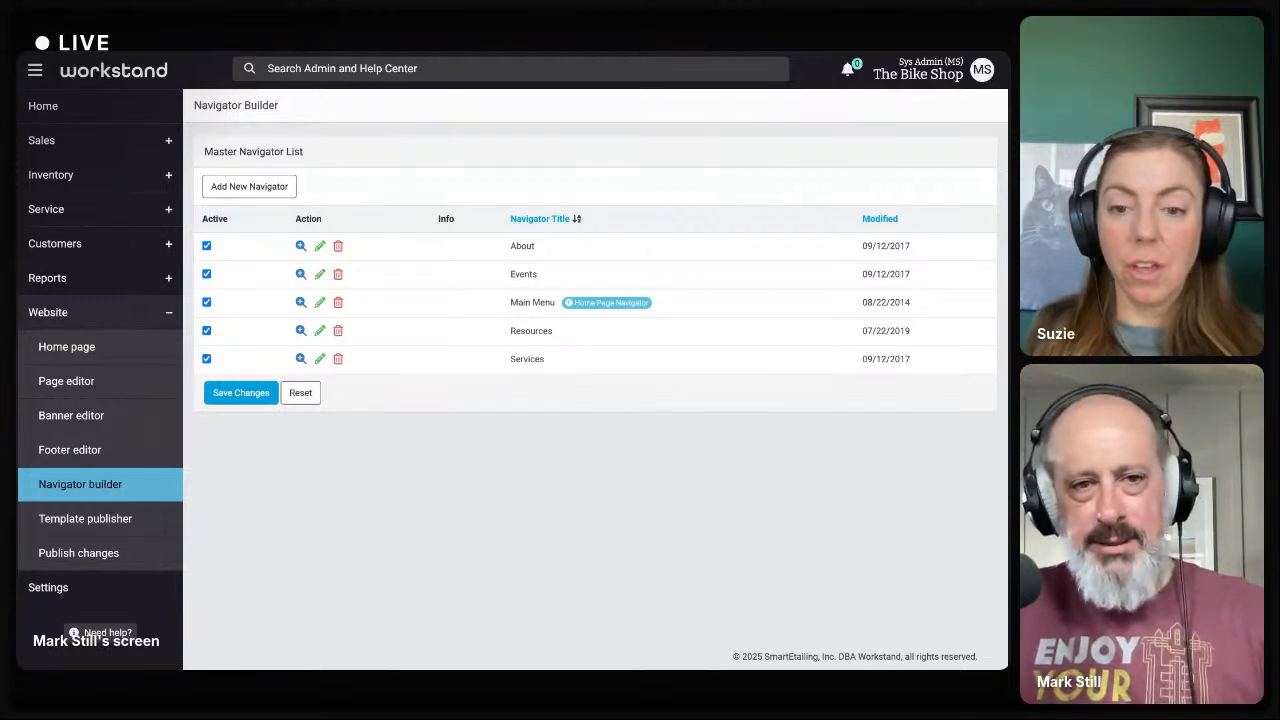
triple_click(310, 156)
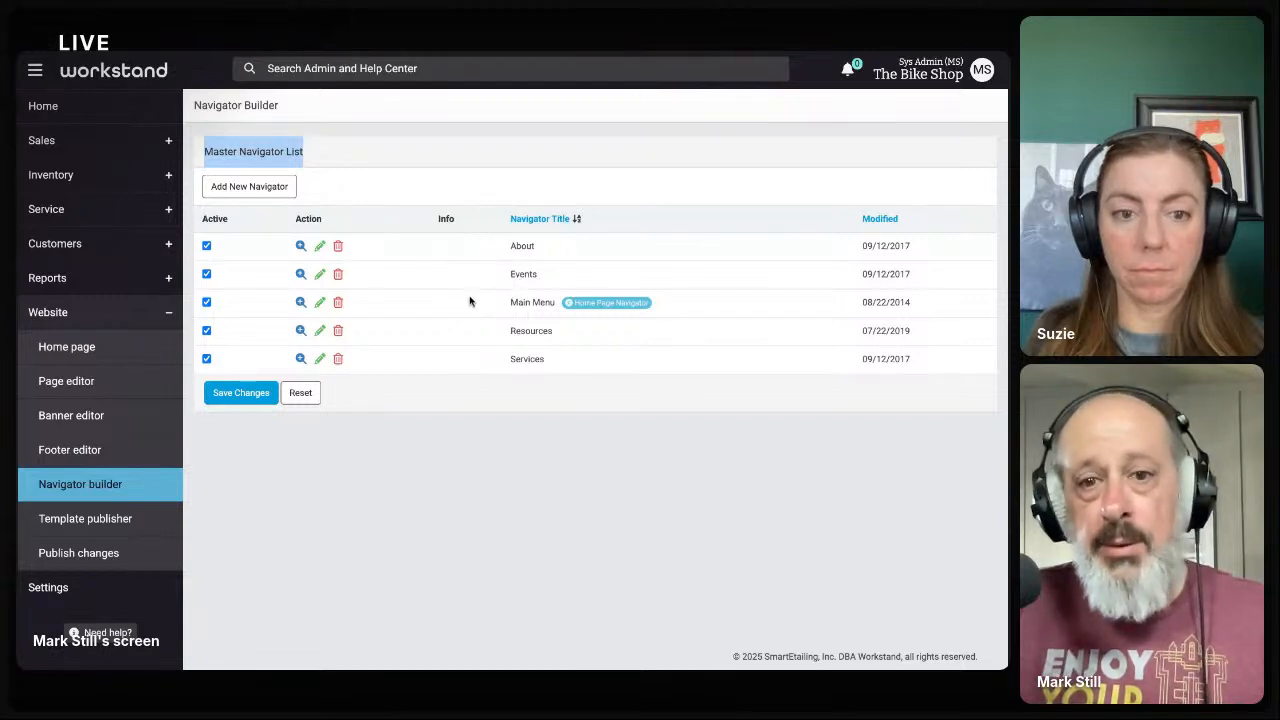
click(486, 277)
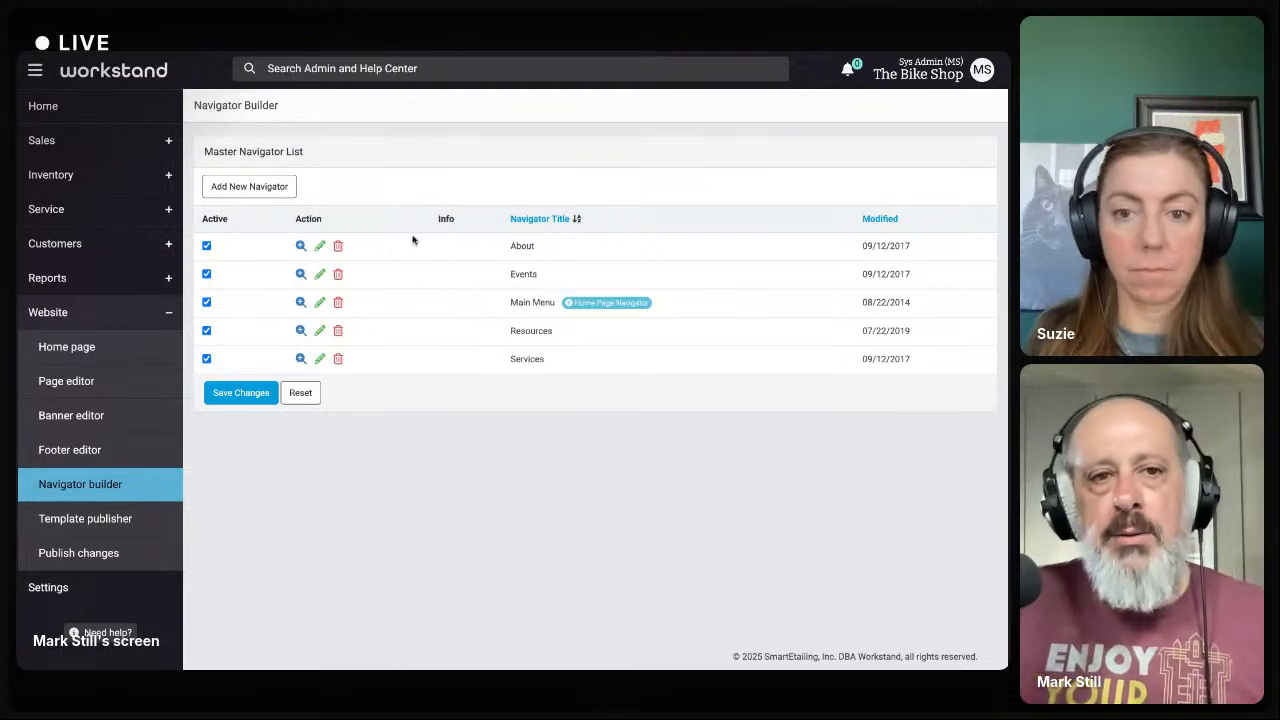
Create an active navigator titled New with no comments and save it
click(259, 189)
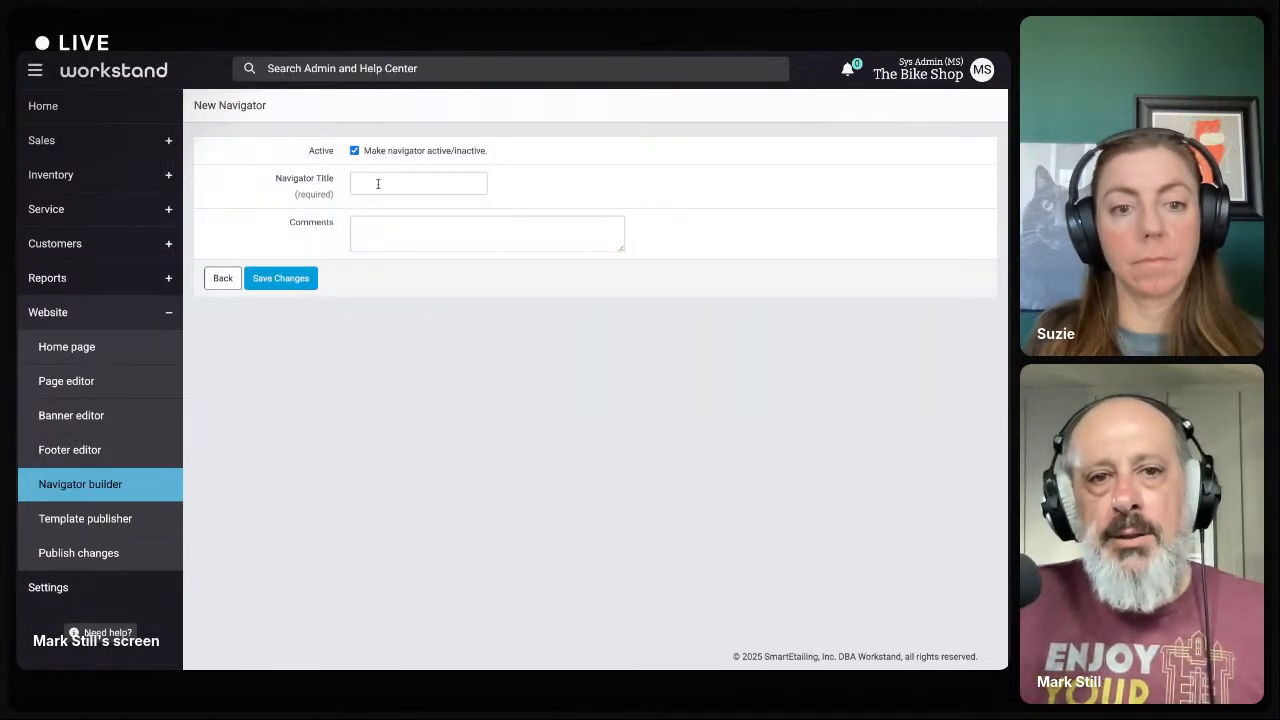
click(378, 184)
text(New)
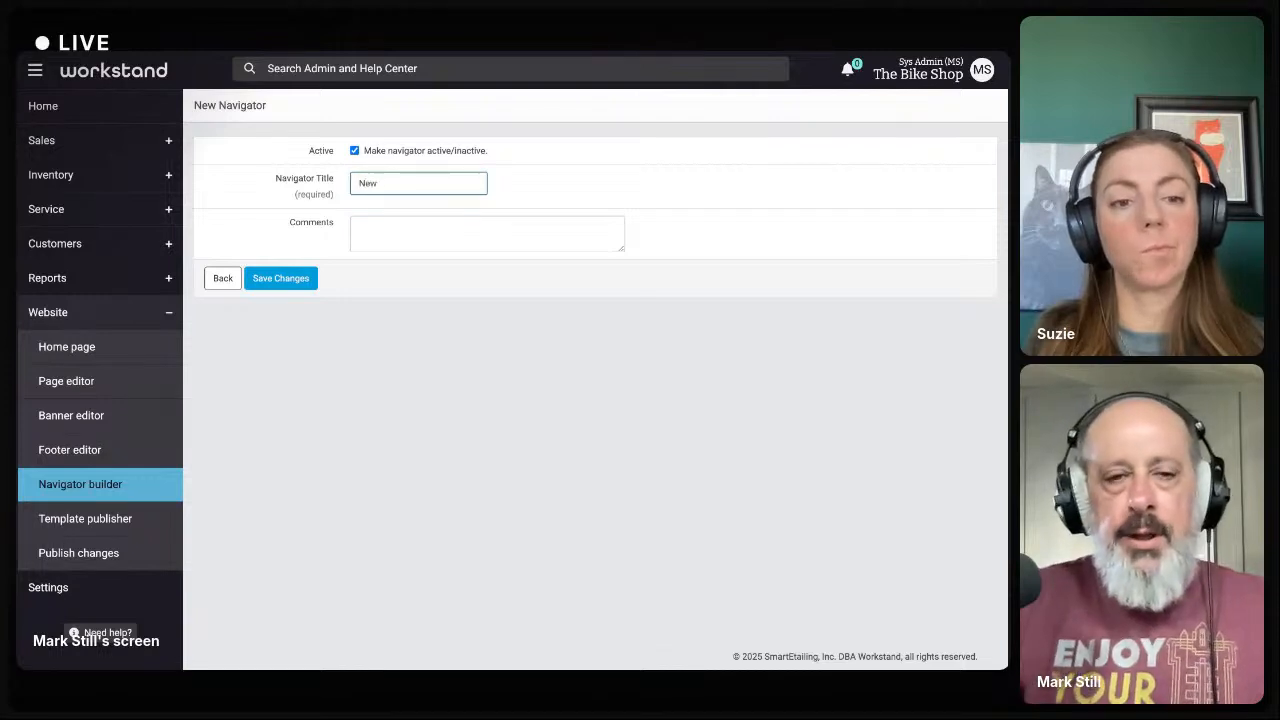
click(371, 235)
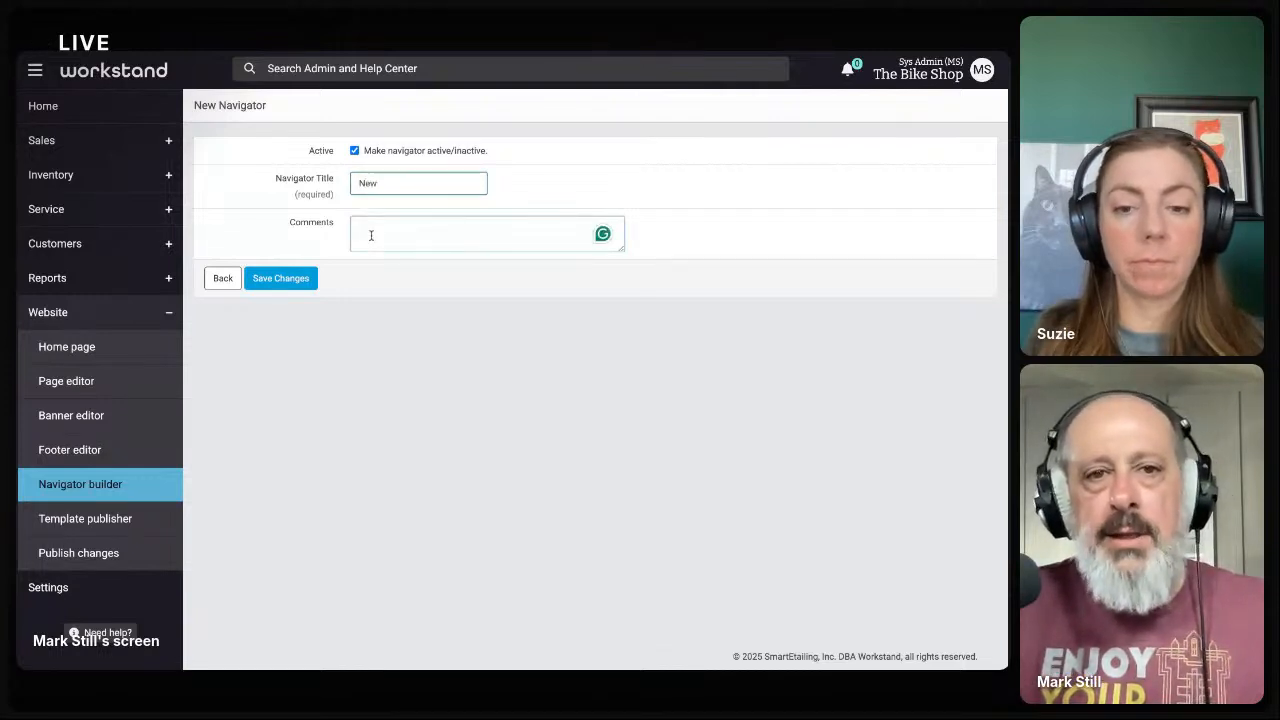
click(284, 280)
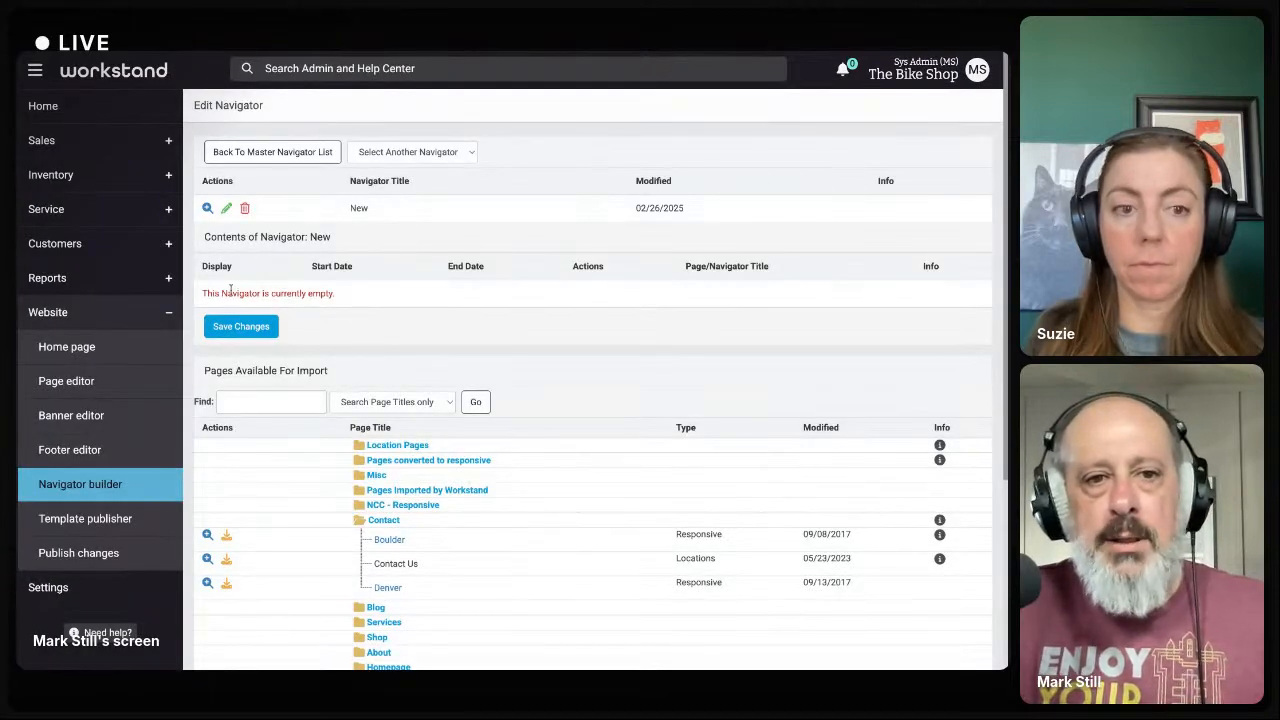
Import the Boulder page from the Contact folder and the Resources sub-navigator into the empty New navigator
drag(230, 290, 320, 293)
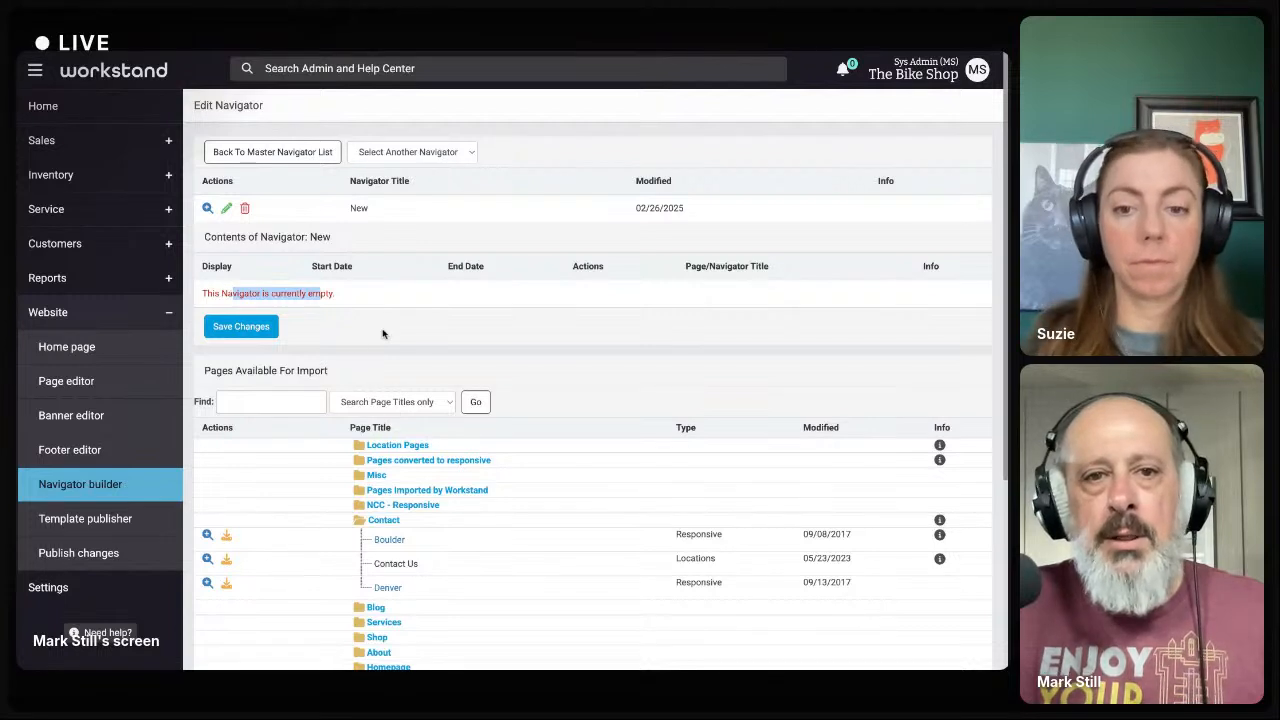
click(226, 537)
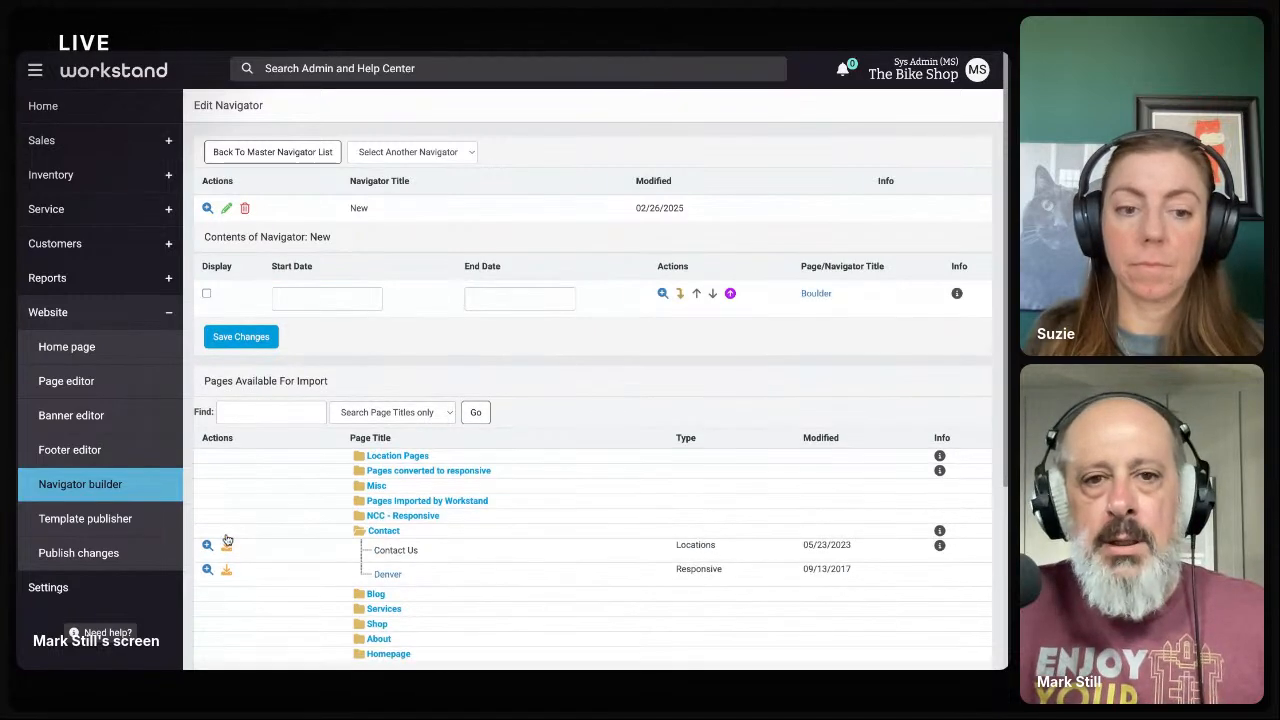
scroll(232, 550, down, 5)
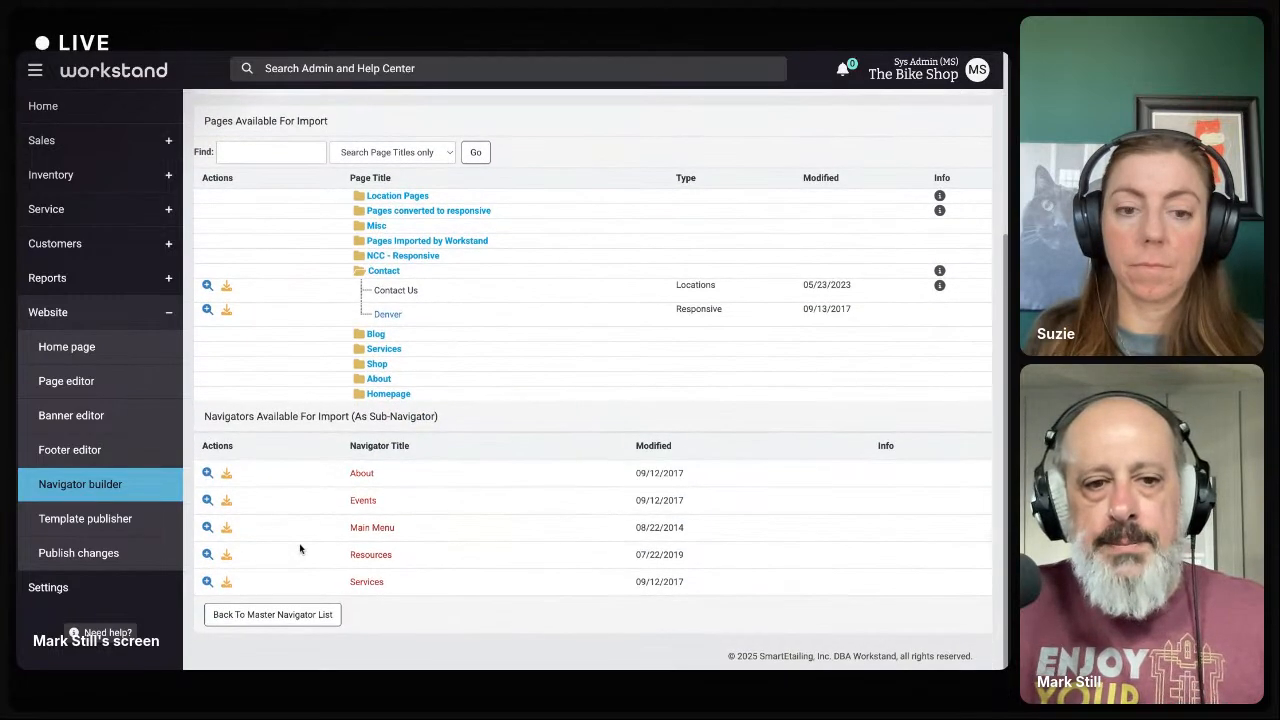
click(226, 556)
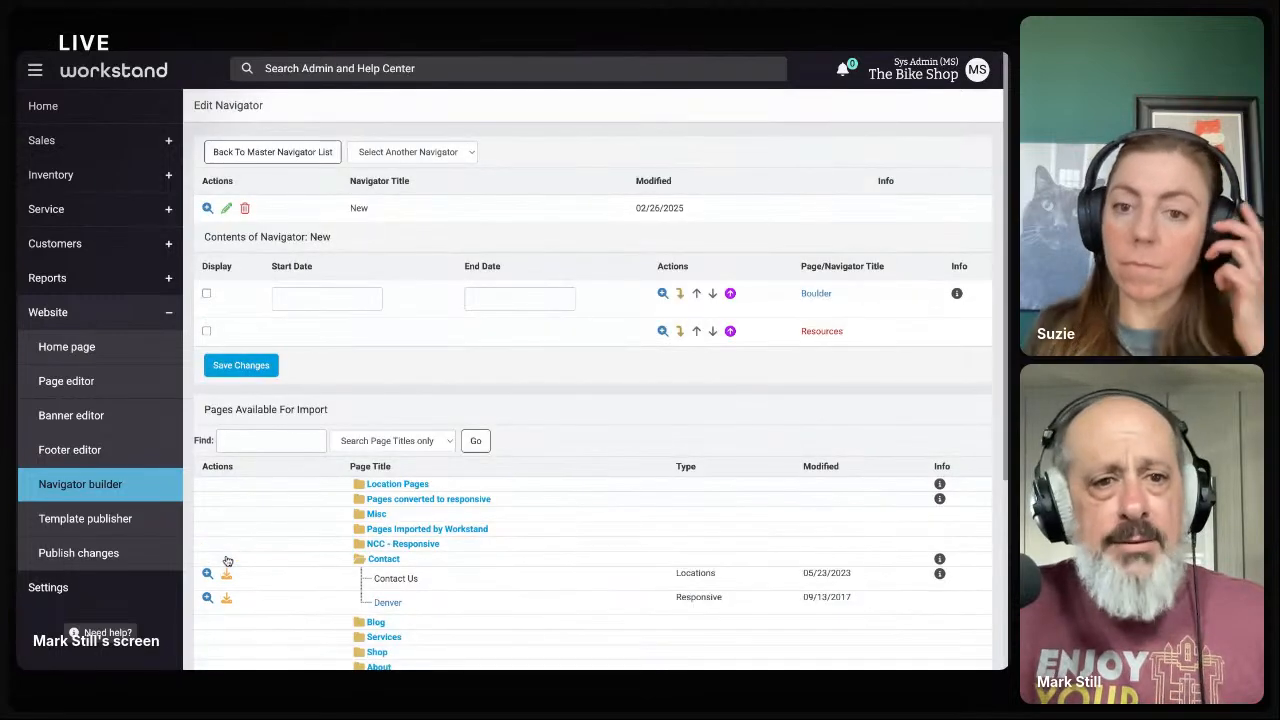
Enable display for both Resources and Boulder in the New navigator and save the changes
click(206, 331)
click(206, 293)
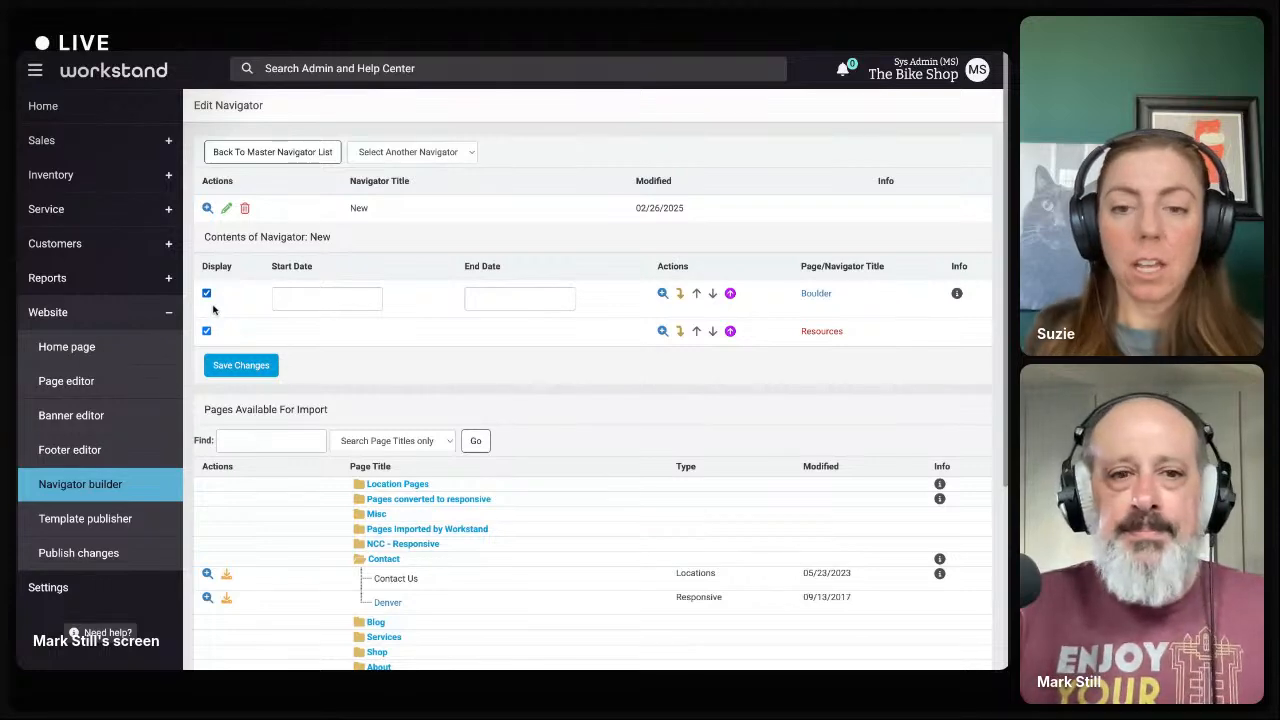
click(248, 364)
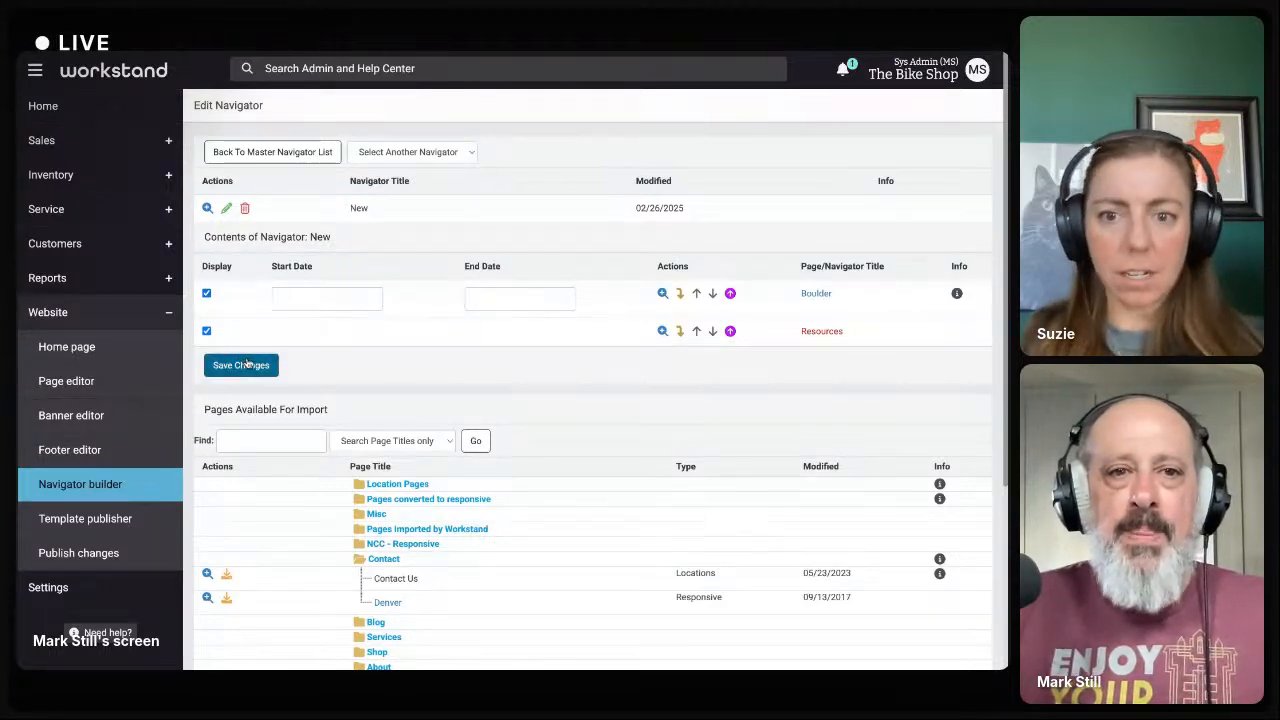
Return to the Master Navigator List and switch to the Bike Shop storefront to view its menu bar
click(284, 153)
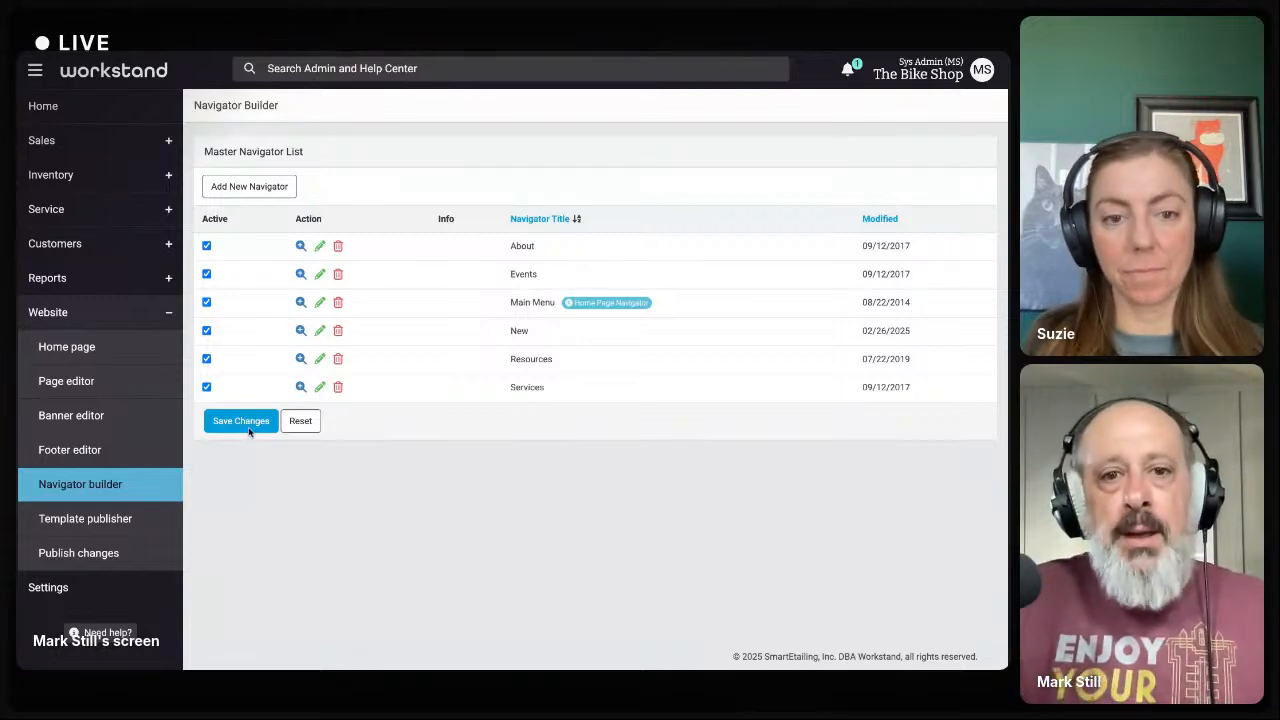
key(ctrl+Tab)
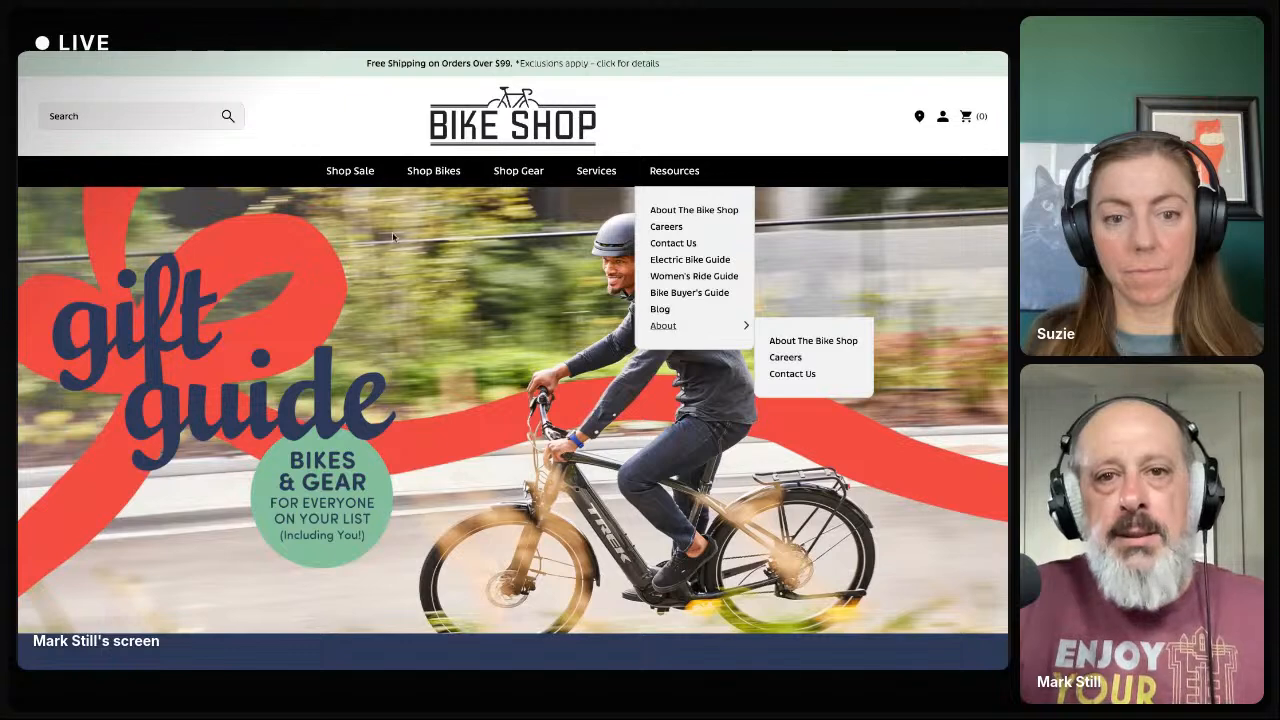